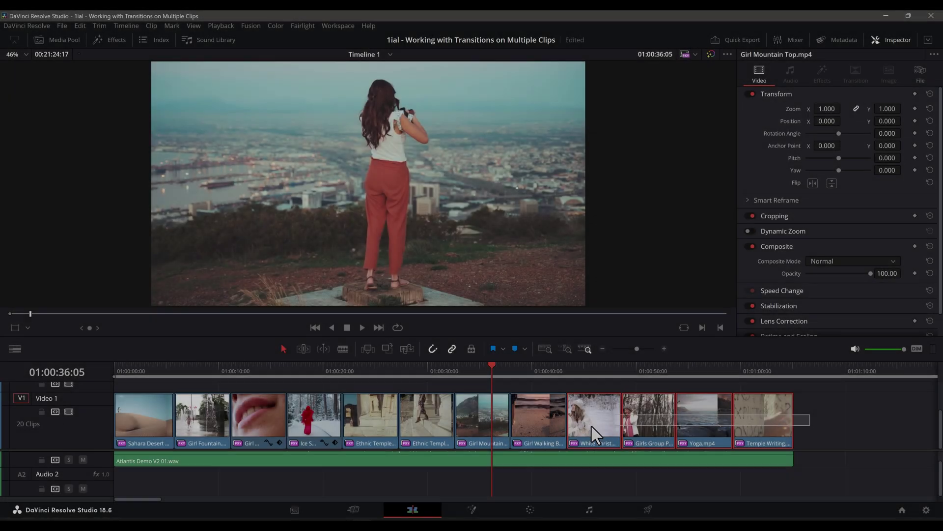
# - Select all Video 1 clips, add transitions at every edit, and lengthen them to 0.8 seconds
pyautogui.moveTo(591, 426); pyautogui.dragTo(132, 415)
pyautogui.hotkey('ctrl', 't')
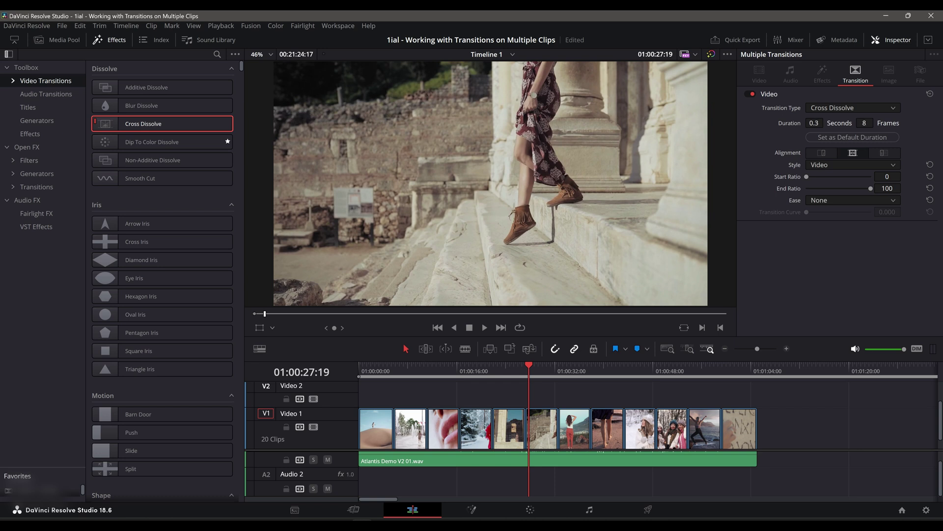
pyautogui.moveTo(864, 123); pyautogui.dragTo(887, 122)
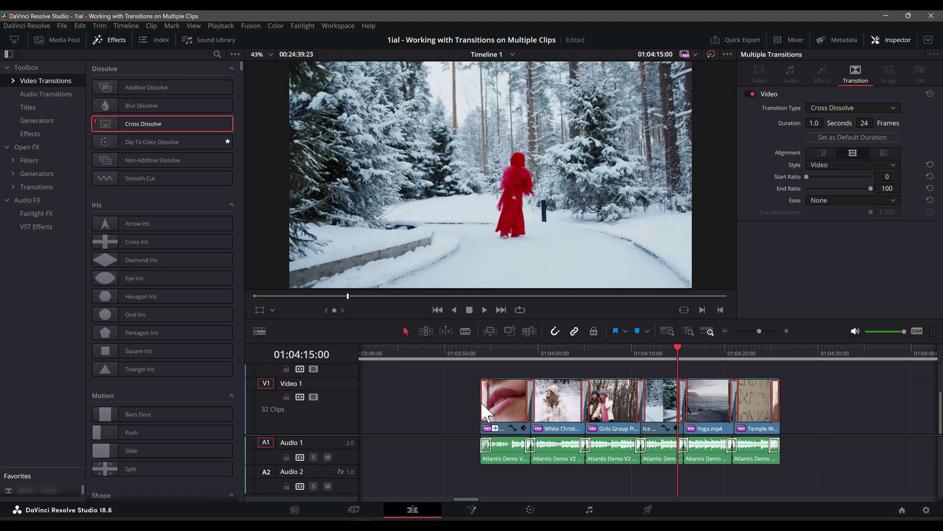
pyautogui.click(826, 457)
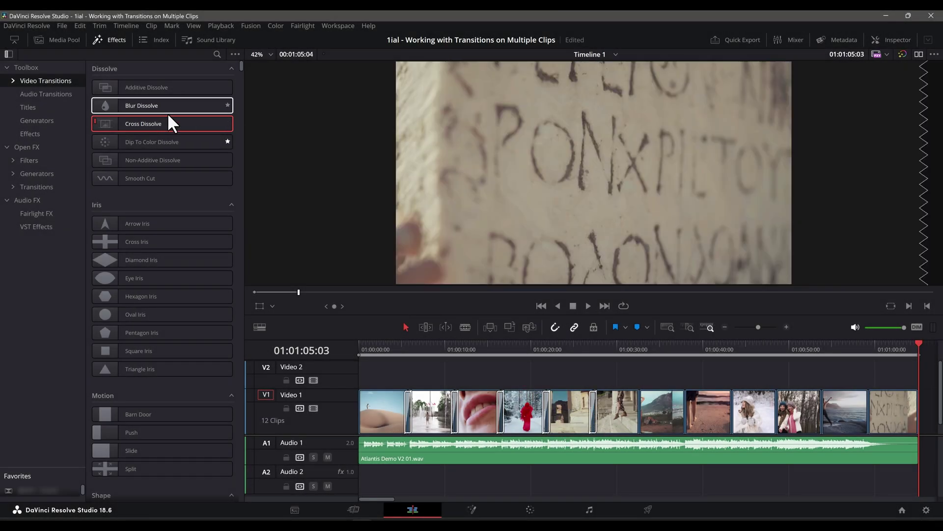
# - Apply Cross Dissolve to the selected clips' edits and bring up the transition settings
pyautogui.moveTo(170, 123); pyautogui.dragTo(219, 120)
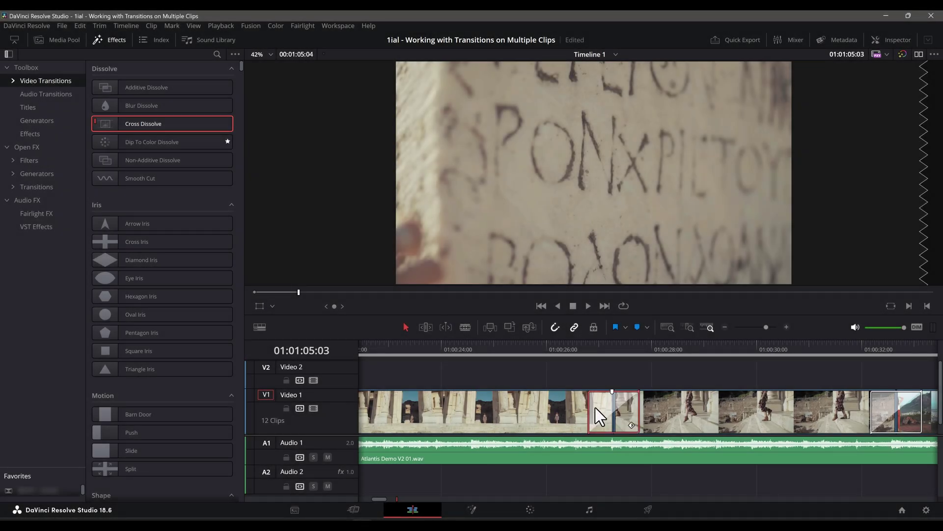
pyautogui.hscroll(15, 639, 410)
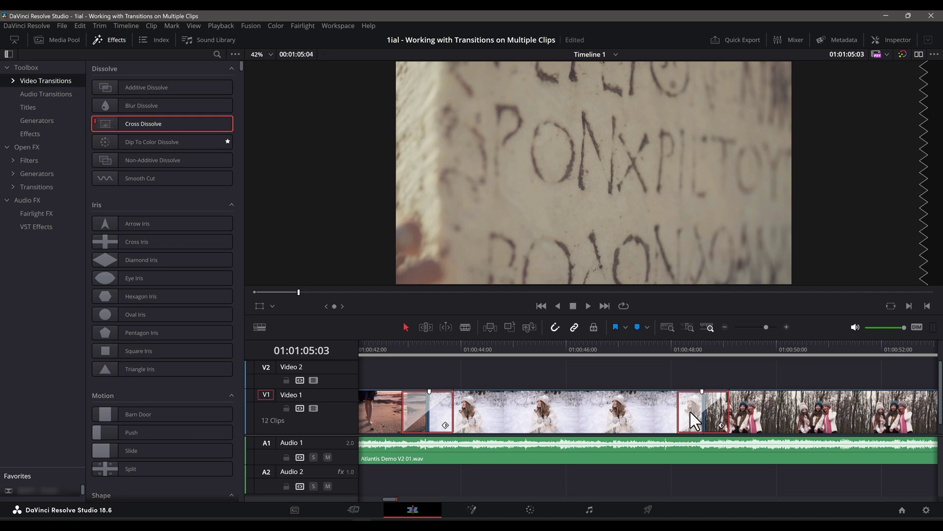
pyautogui.hscroll(10, 691, 412)
pyautogui.hscroll(5, 657, 406)
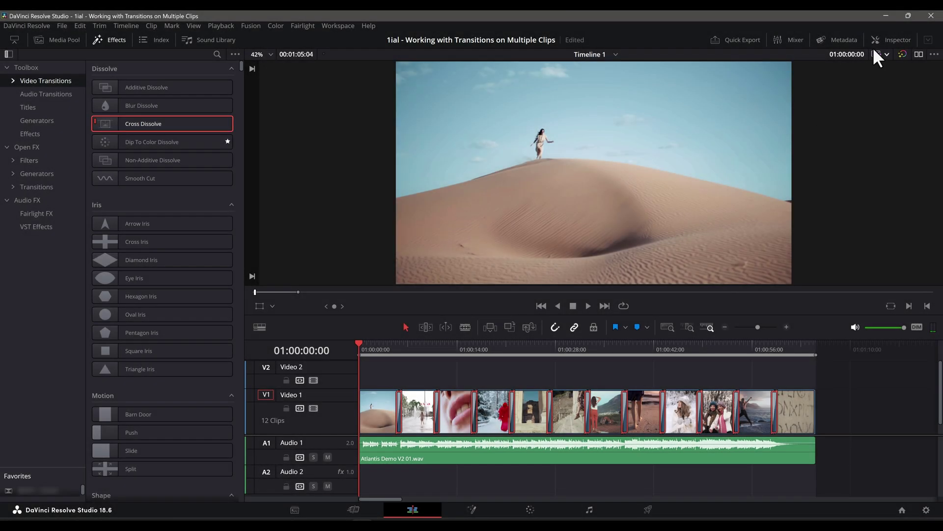
pyautogui.click(891, 40)
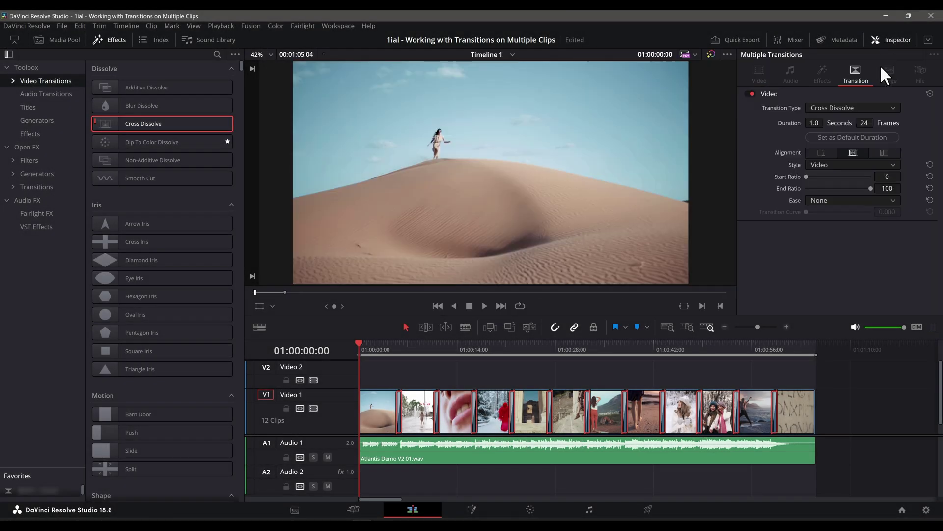
# - Lengthen the transitions to 1.6 seconds and drag Cross Dissolve over the Video 1 clips
pyautogui.moveTo(817, 124); pyautogui.dragTo(831, 125)
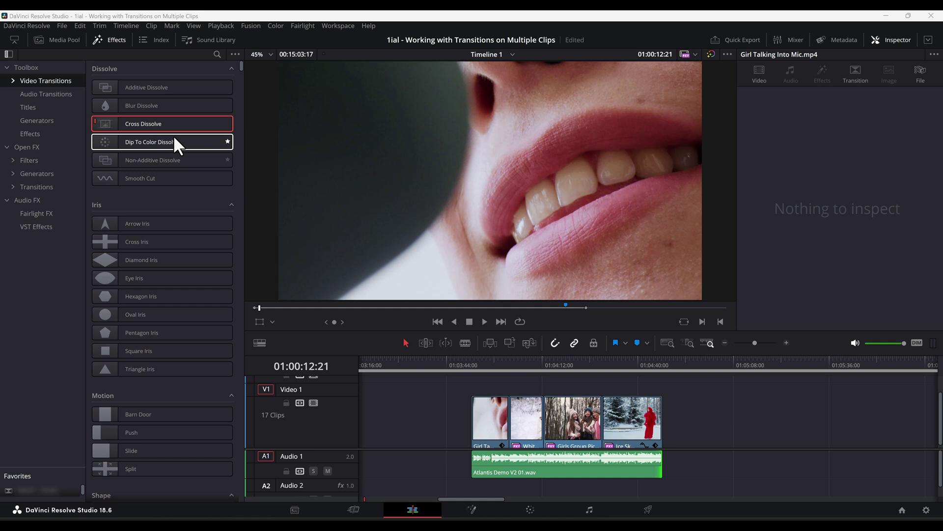
pyautogui.moveTo(170, 126); pyautogui.dragTo(609, 427)
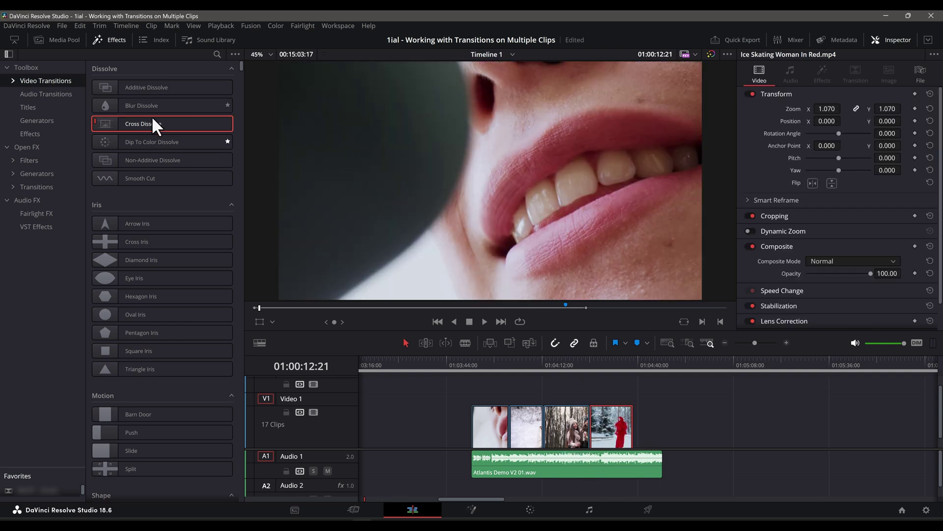
pyautogui.moveTo(151, 123); pyautogui.dragTo(586, 419)
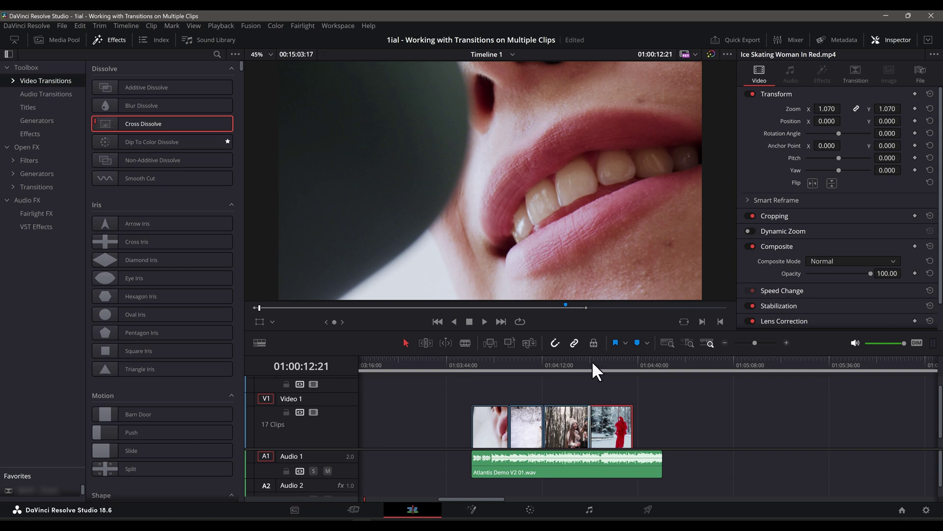
# - Put the playhead on the red-coat clip and marquee-select the first three Video 1 clips
pyautogui.click(594, 371)
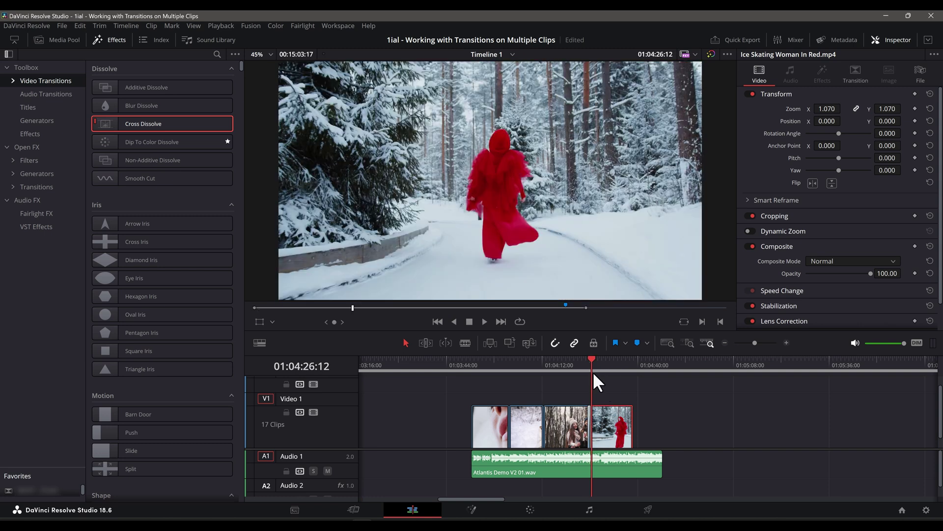
pyautogui.scroll(3, 593, 385)
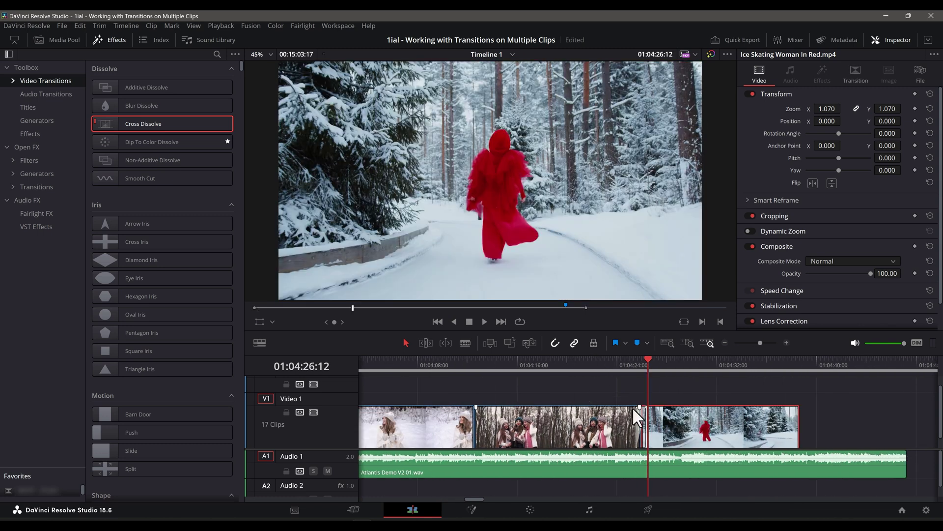
pyautogui.scroll(-3, 633, 406)
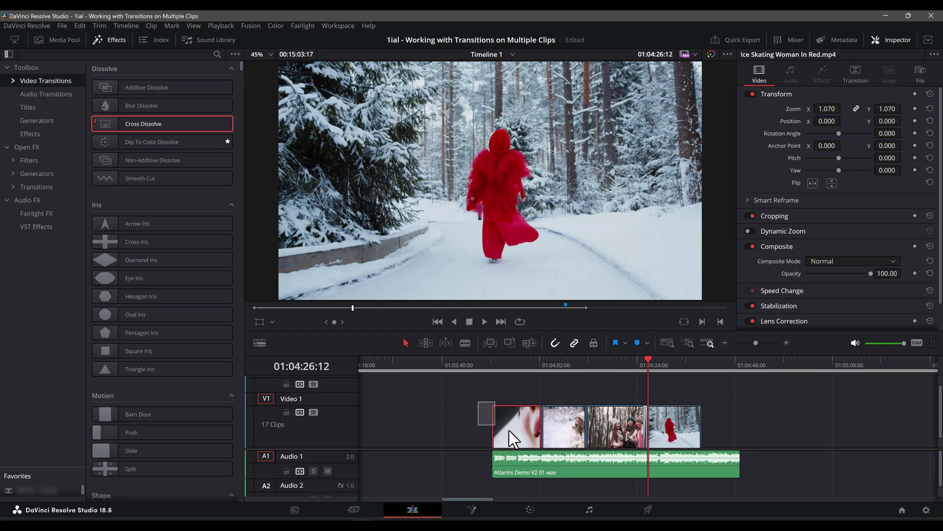
pyautogui.moveTo(509, 431); pyautogui.dragTo(610, 435)
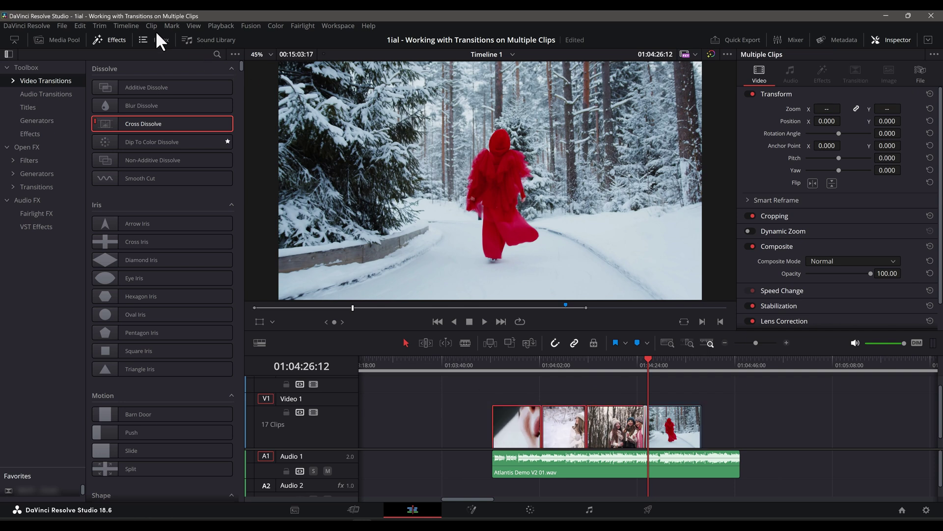
# - Add video-only transitions to the selected clips, trimming clips without enough handles
pyautogui.click(135, 28)
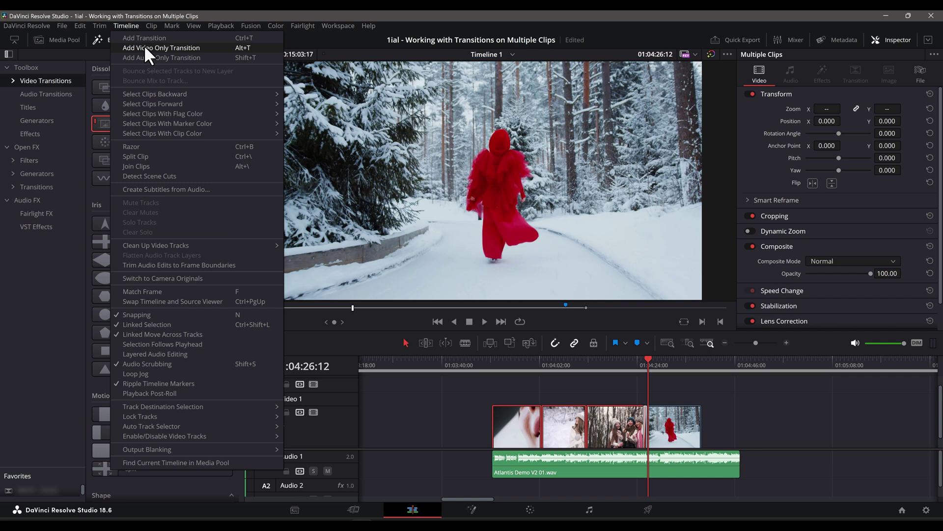
pyautogui.click(146, 48)
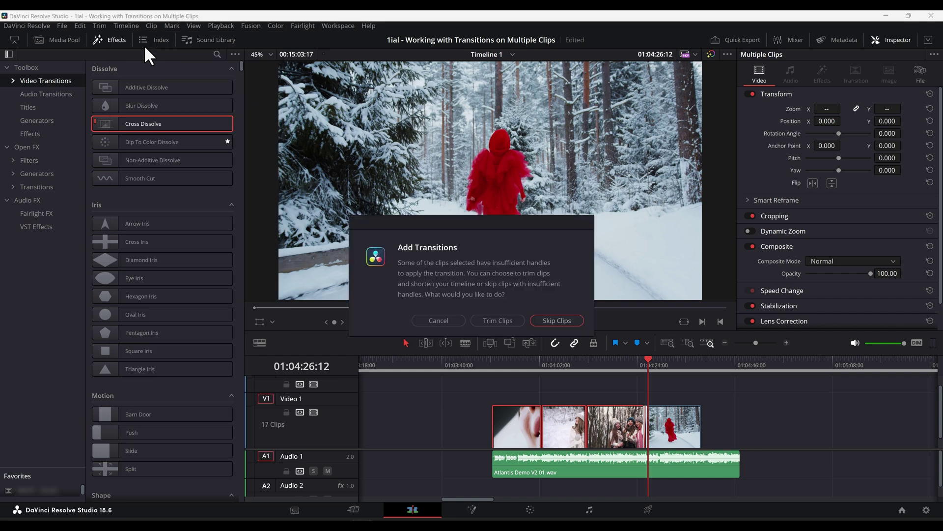
pyautogui.click(500, 319)
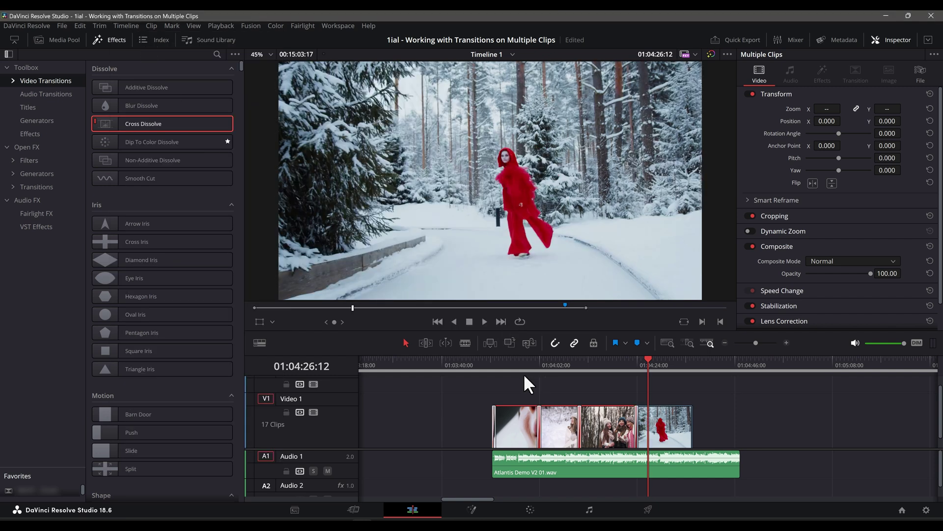
# - Move the playhead to 01:04:02:13, zoom in, and return to the lips close-up
pyautogui.click(544, 364)
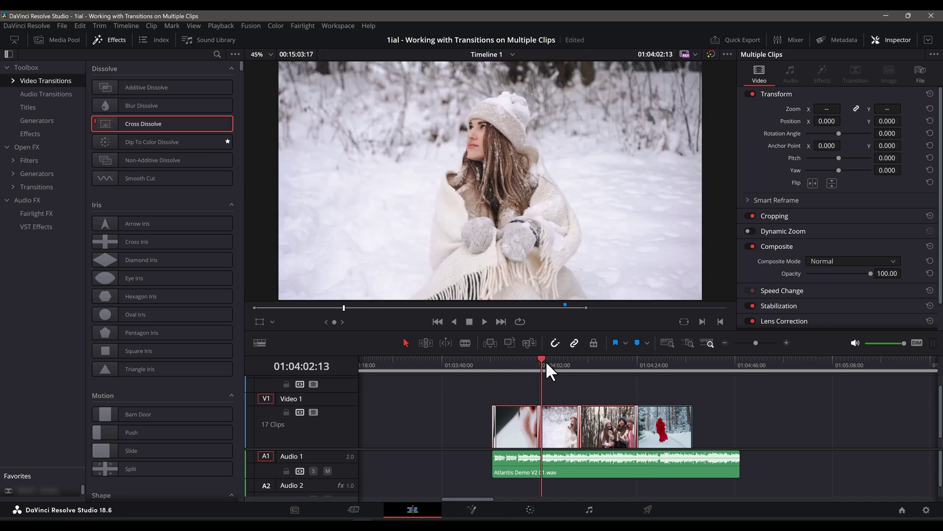
pyautogui.hotkey('ctrl', '=')
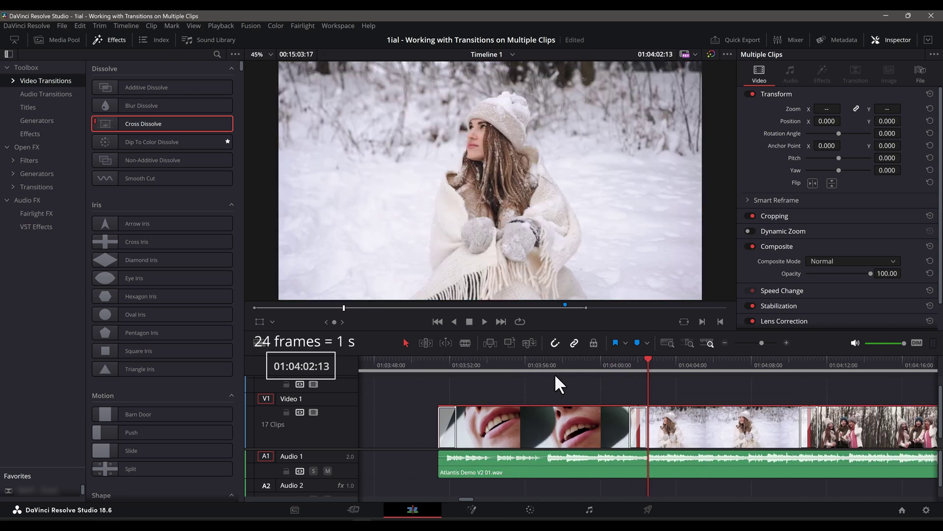
pyautogui.click(631, 362)
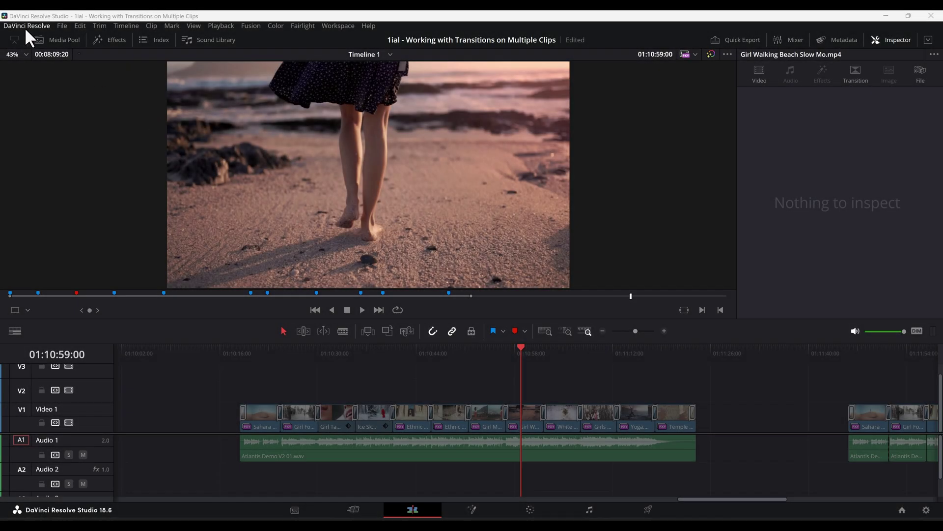
pyautogui.click(25, 27)
pyautogui.click(47, 73)
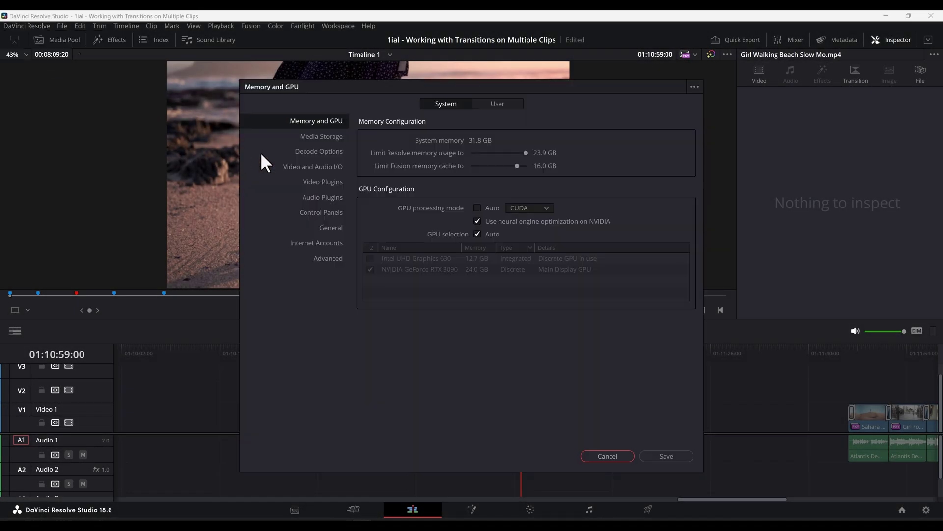
pyautogui.click(492, 104)
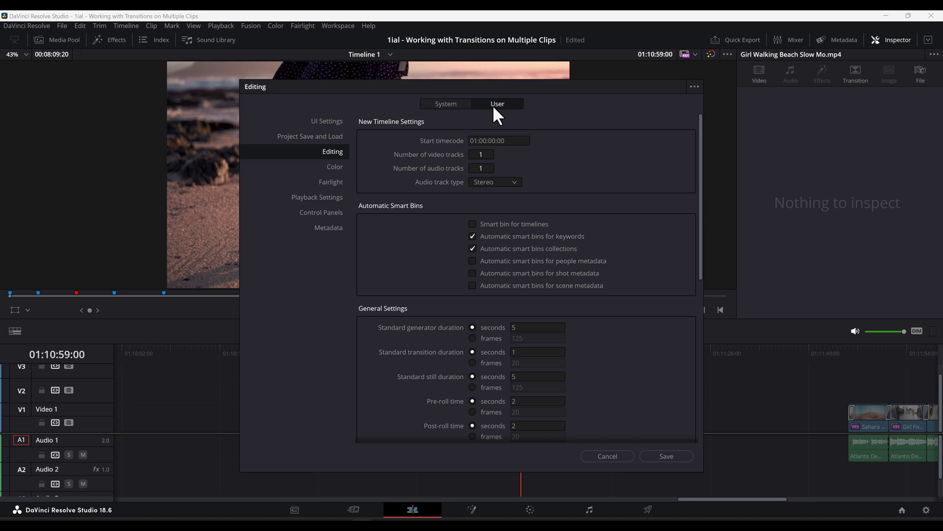
pyautogui.click(327, 152)
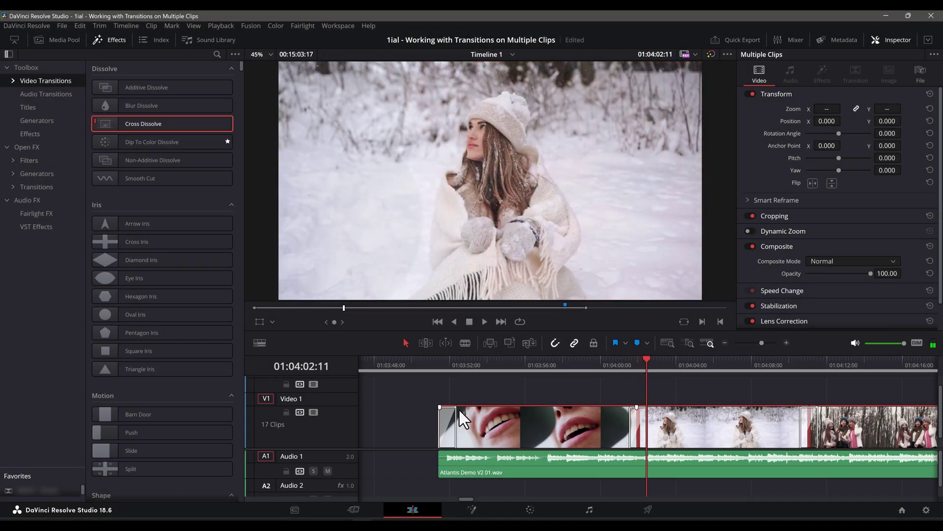
# - Trim the first, lips and snow-girl clips and shift the lips clip slightly later
pyautogui.click(436, 427)
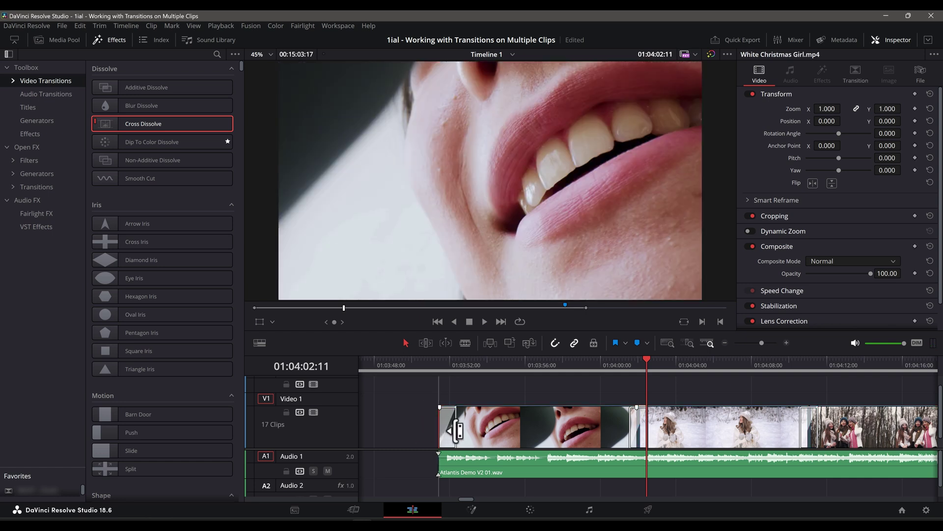
pyautogui.moveTo(436, 428); pyautogui.dragTo(466, 431)
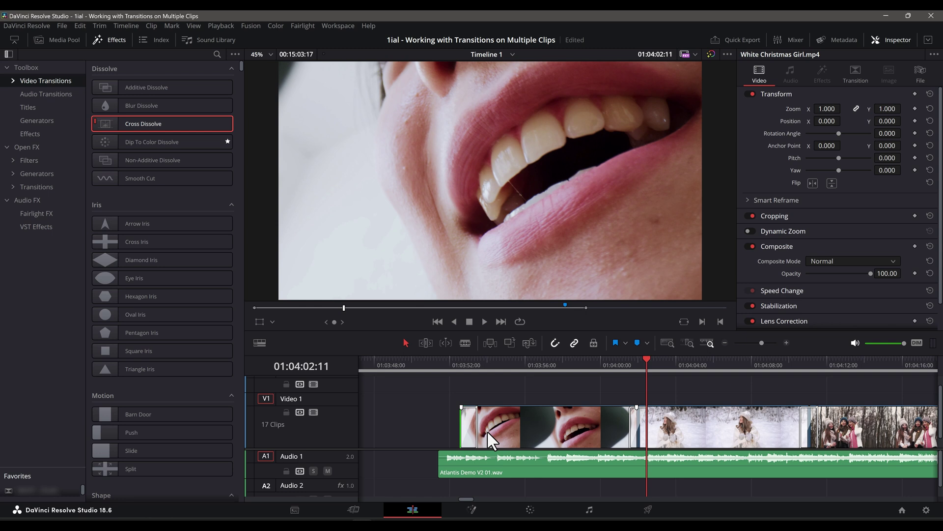
pyautogui.moveTo(633, 427); pyautogui.dragTo(611, 432)
pyautogui.moveTo(539, 434); pyautogui.dragTo(560, 432)
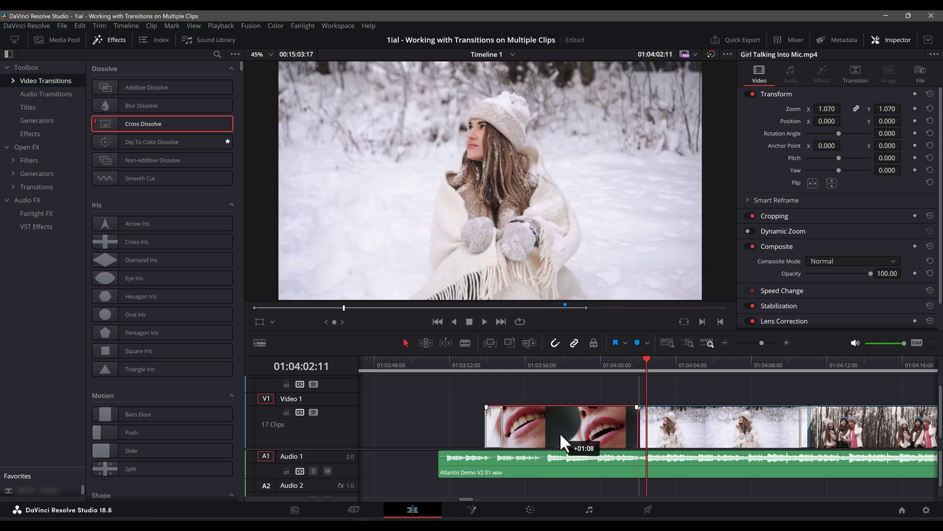
pyautogui.moveTo(639, 426); pyautogui.dragTo(674, 427)
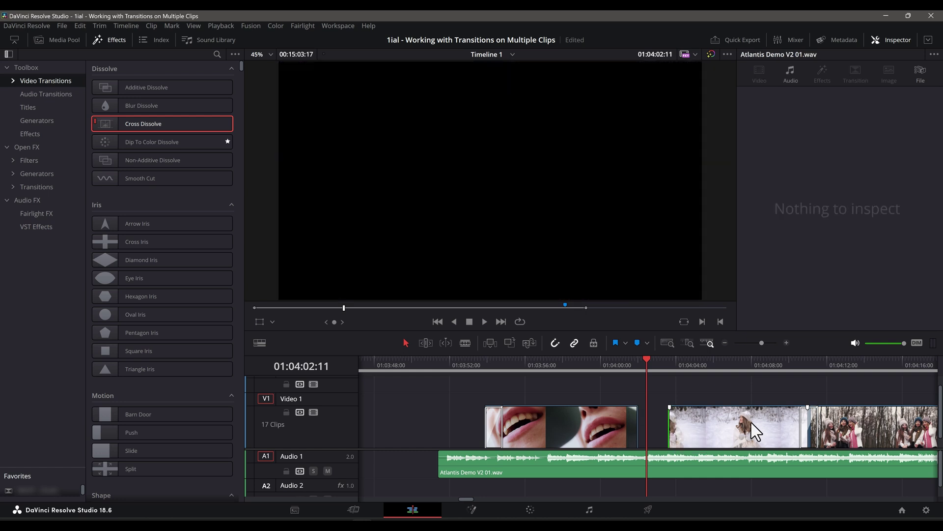
pyautogui.moveTo(805, 422); pyautogui.dragTo(710, 439)
# - Place Cross Dissolves between the snow-girl and lips clips and at the Girls Group edit point
pyautogui.moveTo(135, 124); pyautogui.dragTo(636, 432)
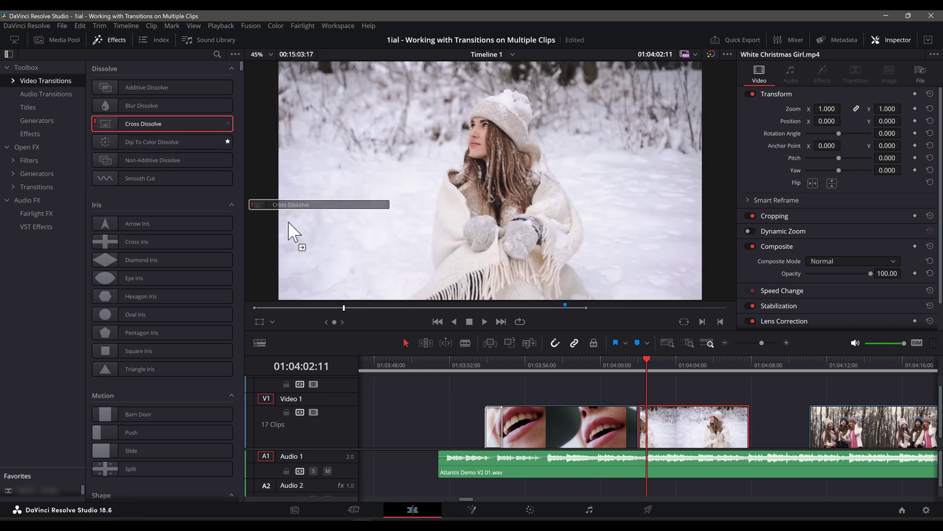
pyautogui.scroll(2, 636, 431)
pyautogui.click(635, 431)
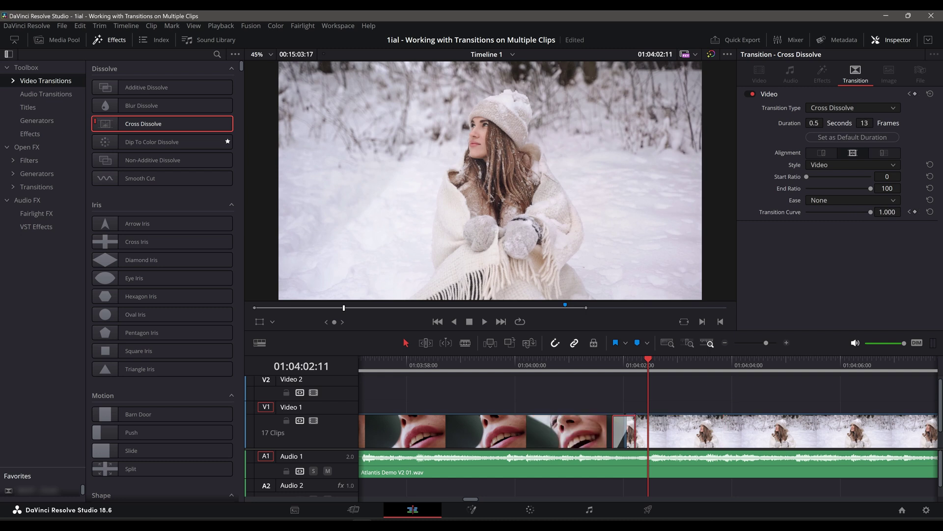
pyautogui.moveTo(636, 431); pyautogui.dragTo(646, 431)
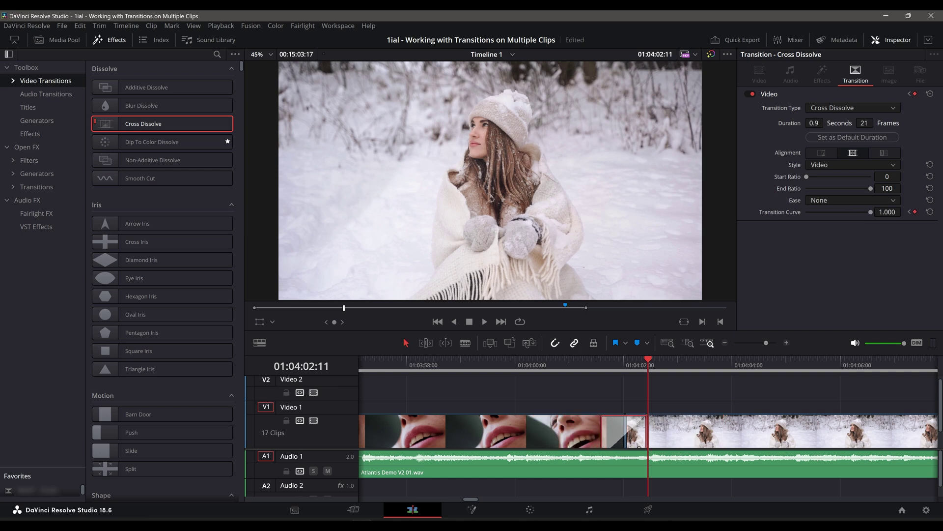
pyautogui.scroll(-1, 720, 402)
pyautogui.hscroll(3, 723, 408)
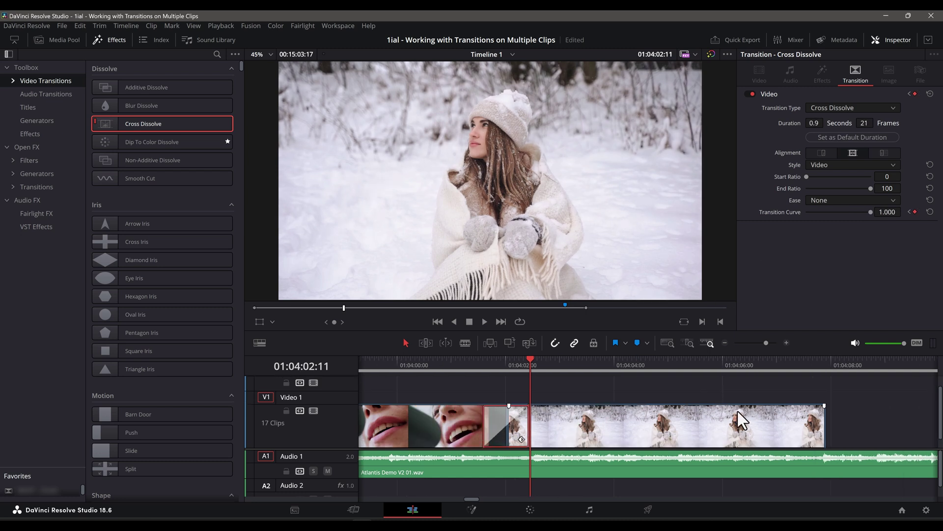
pyautogui.hscroll(5, 742, 421)
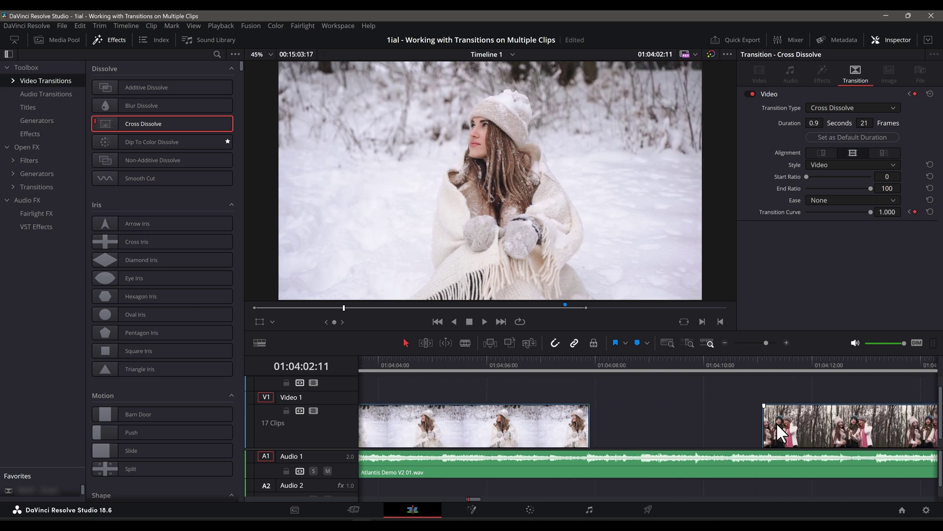
pyautogui.click(621, 437)
pyautogui.moveTo(158, 126); pyautogui.dragTo(645, 427)
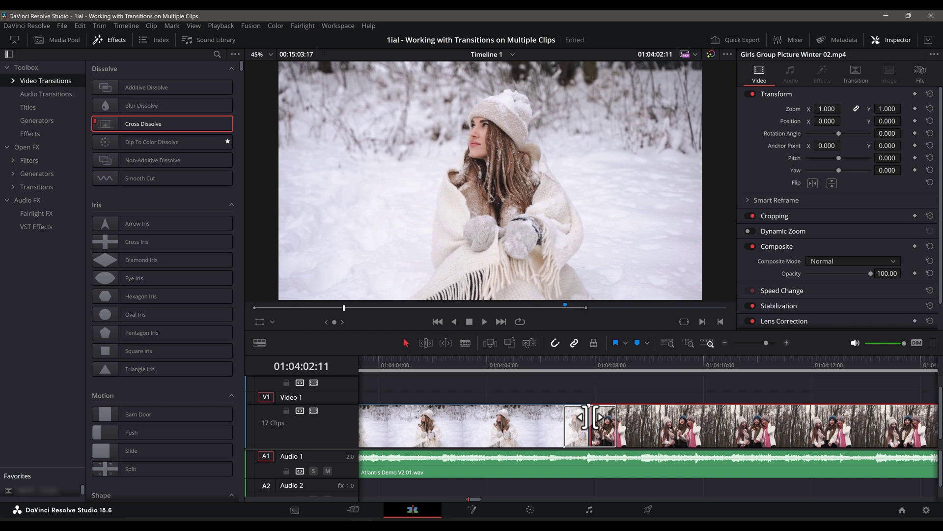
pyautogui.hscroll(-3, 646, 426)
# - Select both transitions together, lengthen them in the Inspector, then shorten one on the timeline
pyautogui.click(388, 430)
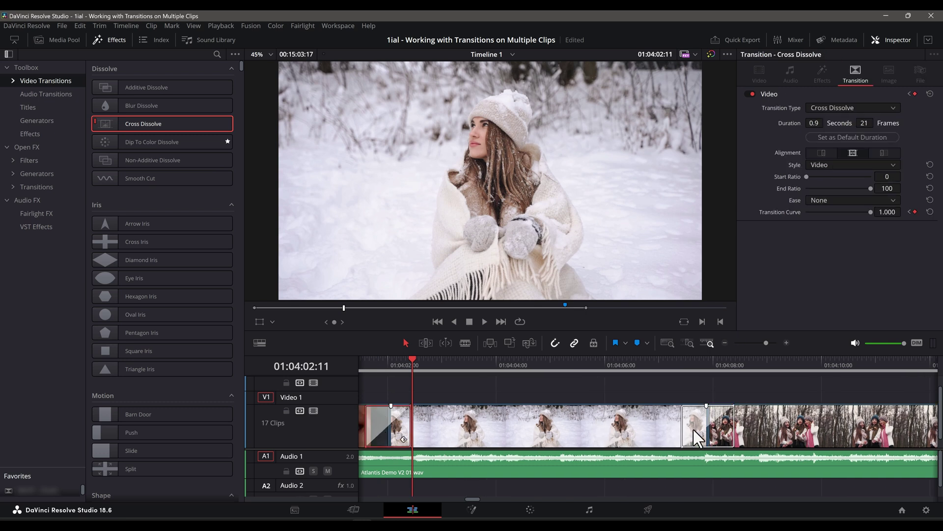
pyautogui.keyDown('ctrl'); pyautogui.click(697, 436); pyautogui.keyUp('ctrl')
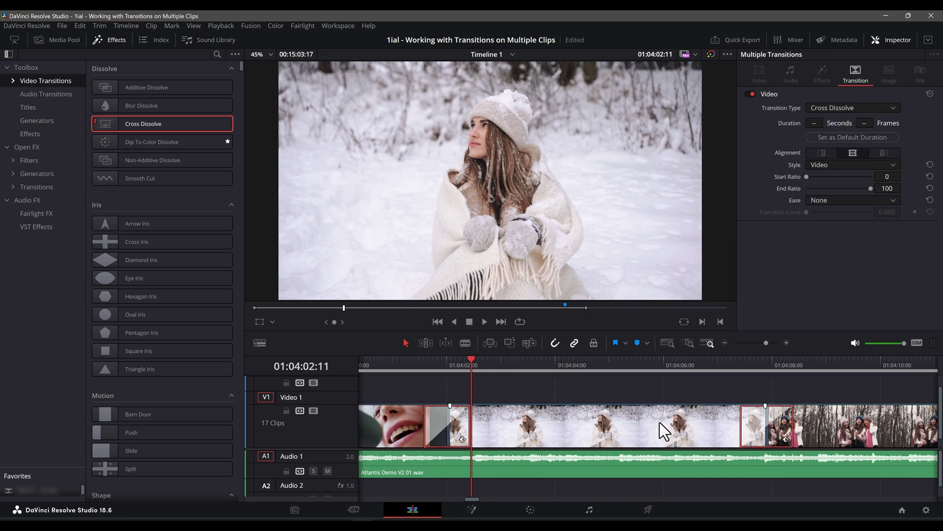
pyautogui.hscroll(-3, 660, 429)
pyautogui.moveTo(814, 123); pyautogui.dragTo(834, 123)
pyautogui.moveTo(615, 439); pyautogui.dragTo(590, 439)
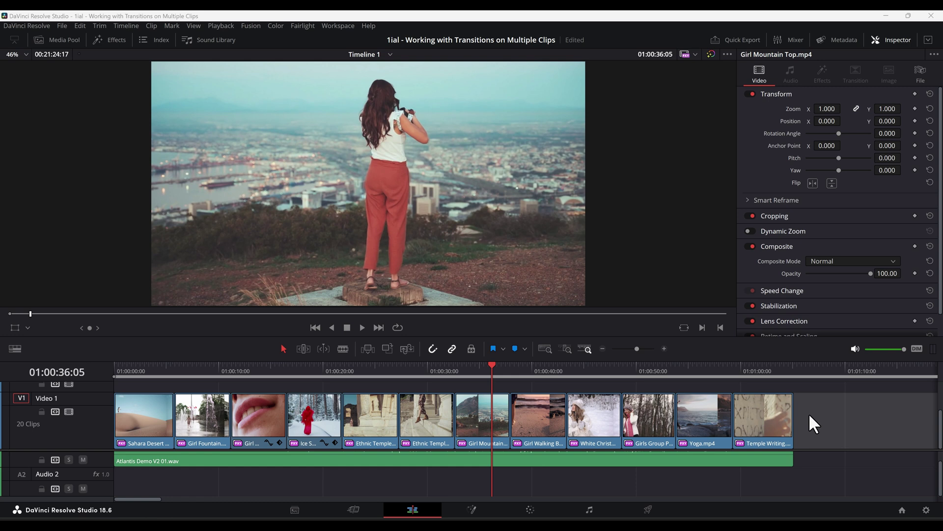
# - Marquee-select all 20 clips on Video 1, dragging leftward from the empty track area
pyautogui.moveTo(809, 413); pyautogui.dragTo(131, 414)
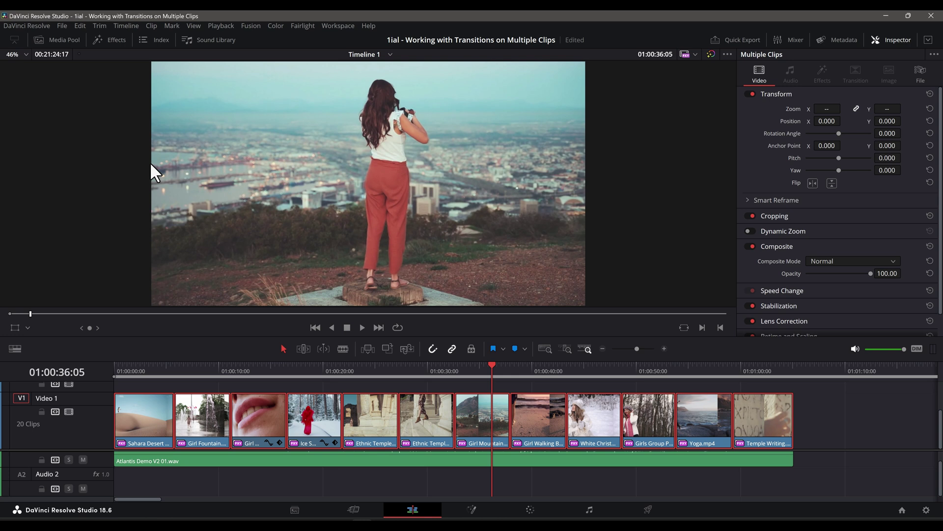
# - Add video-only transitions across all 20 selected clips and check the Ethnic Temple crossfade
pyautogui.click(126, 26)
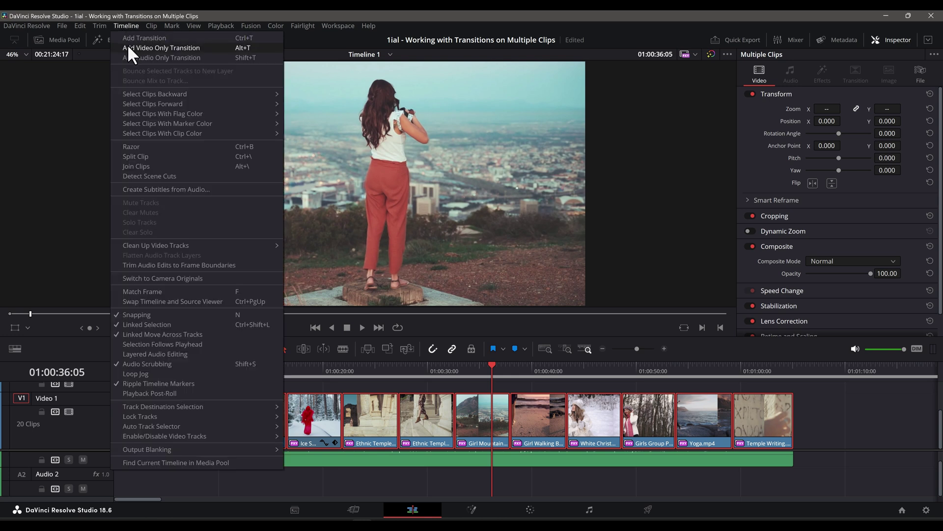
pyautogui.click(129, 47)
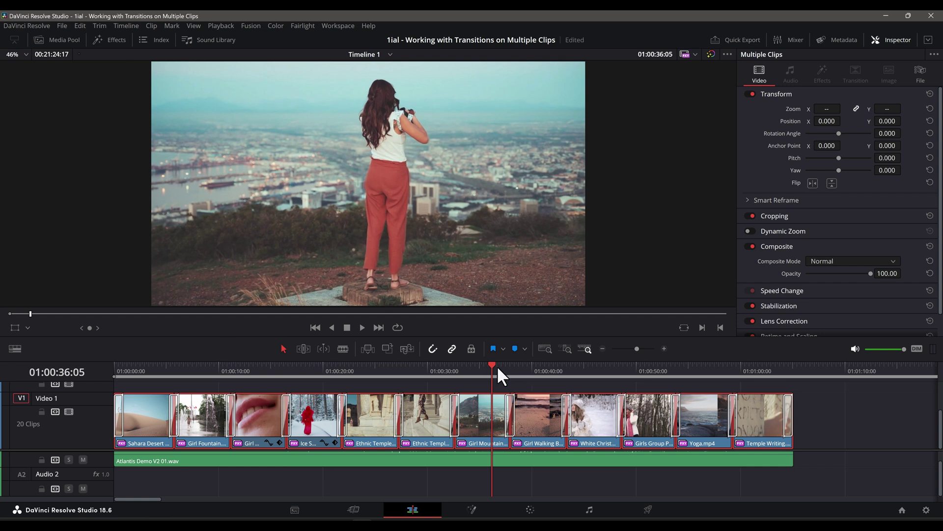
pyautogui.moveTo(492, 366); pyautogui.dragTo(413, 383)
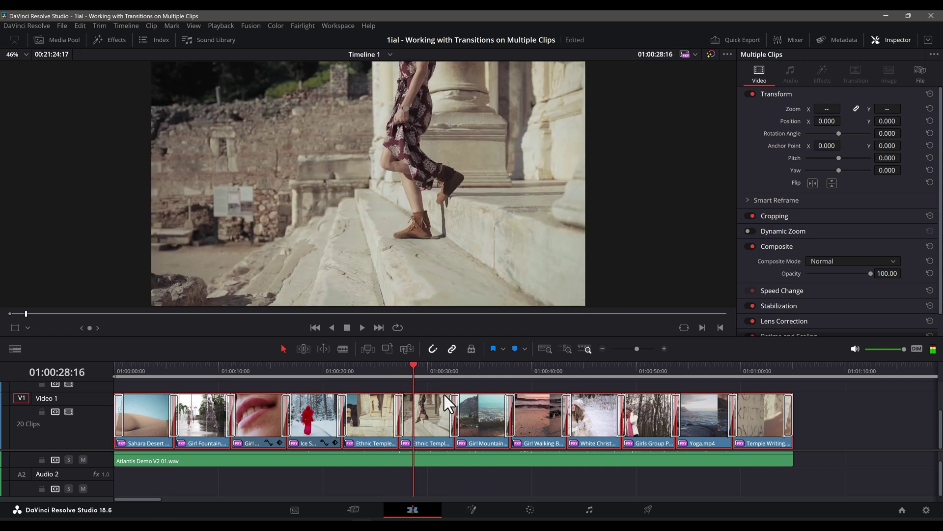
pyautogui.scroll(5, 498, 414)
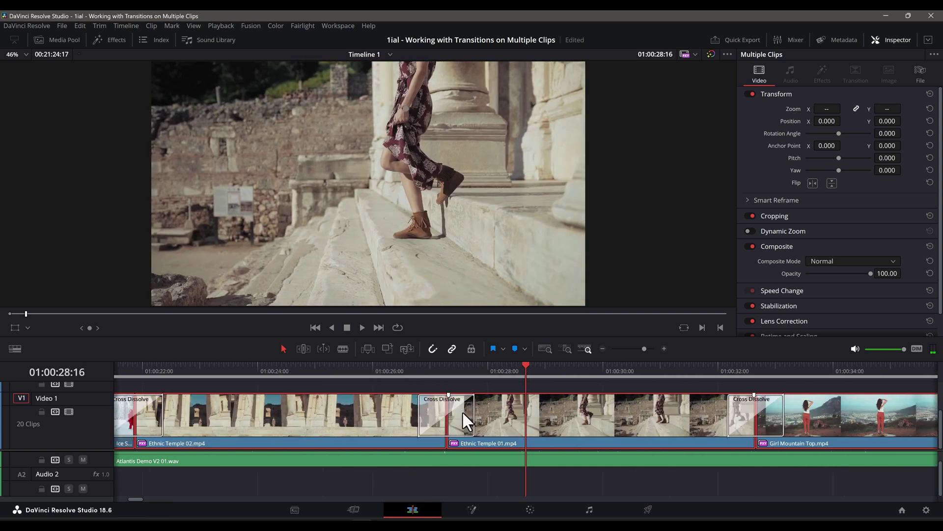
# - Select the Cross Dissolve between the Ethnic Temple clips and open the Effects Library
pyautogui.click(462, 411)
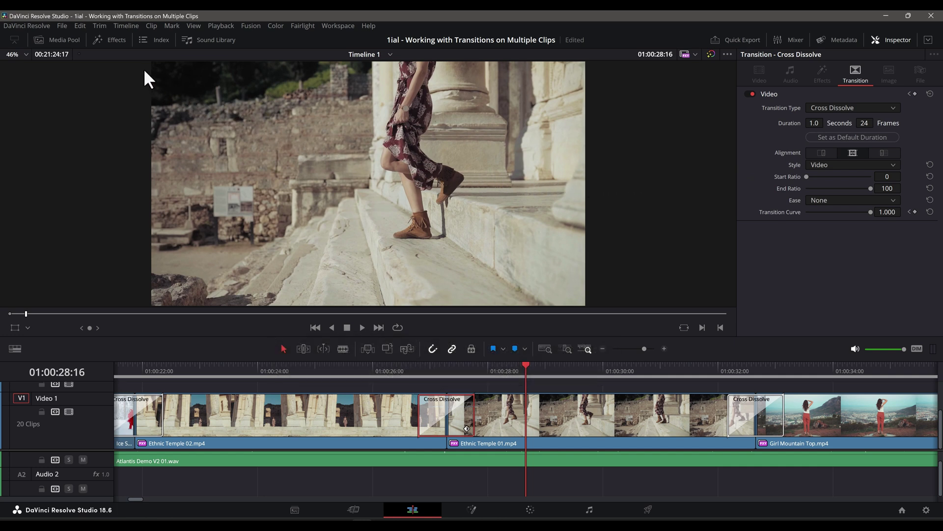
pyautogui.click(107, 43)
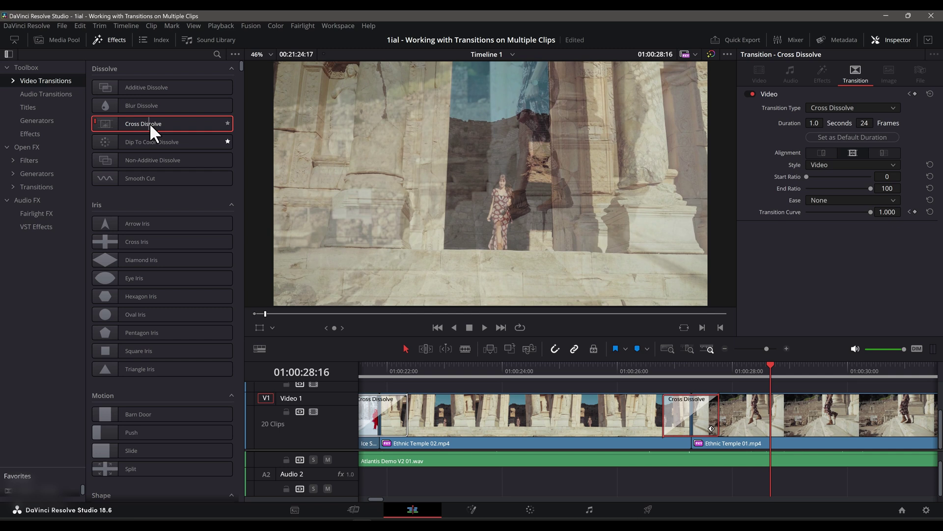
# - Set Cross Dissolve as the standard transition from the Video Transitions right-click menu
pyautogui.rightClick(149, 123)
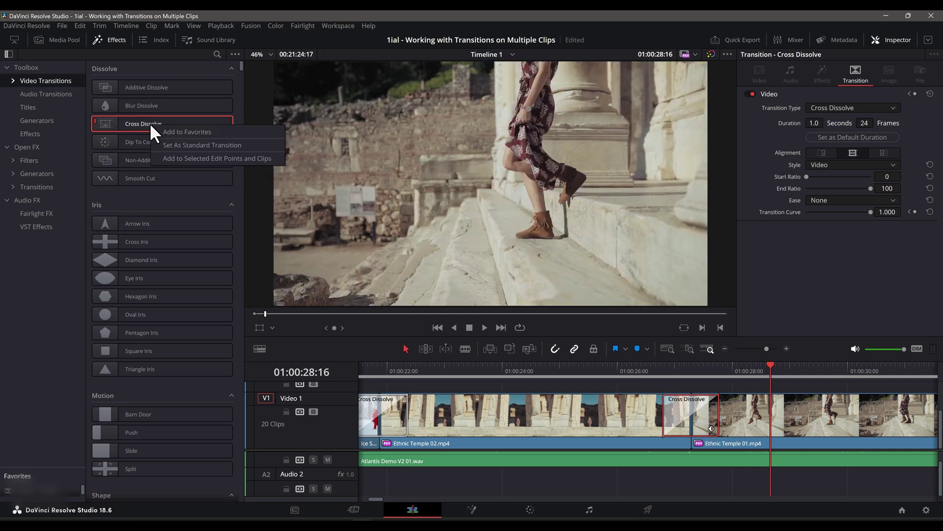
pyautogui.rightClick(138, 142)
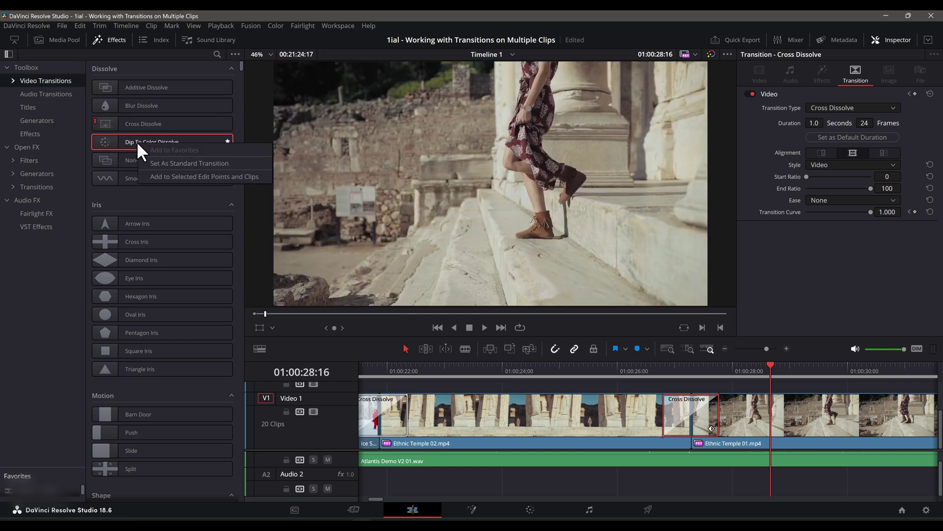
pyautogui.click(167, 162)
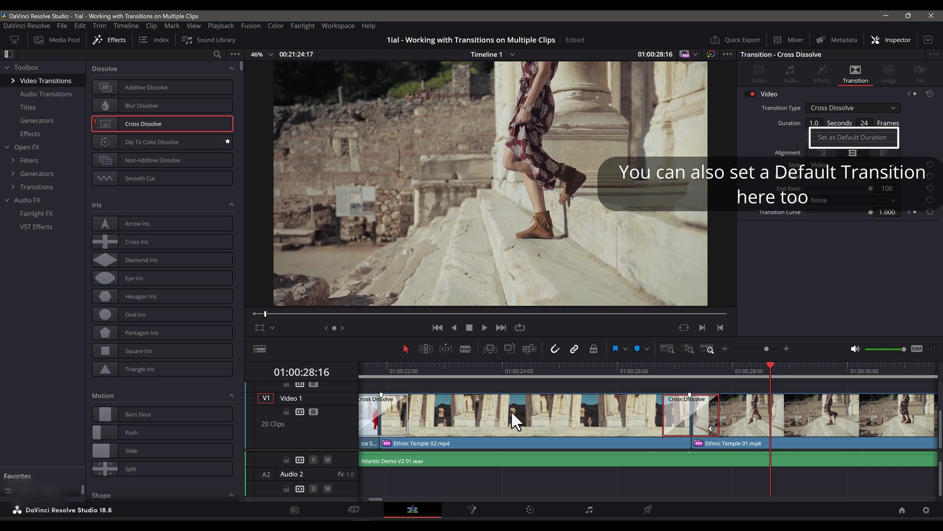
pyautogui.scroll(-6, 511, 411)
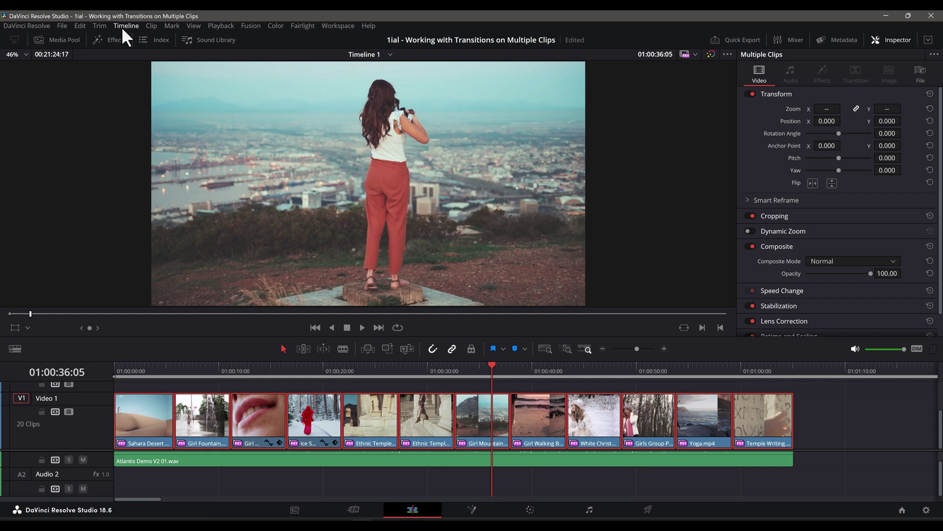
# - Add video-only Cross Dissolves at every selected clip edge, then play the later clips to preview
pyautogui.click(125, 27)
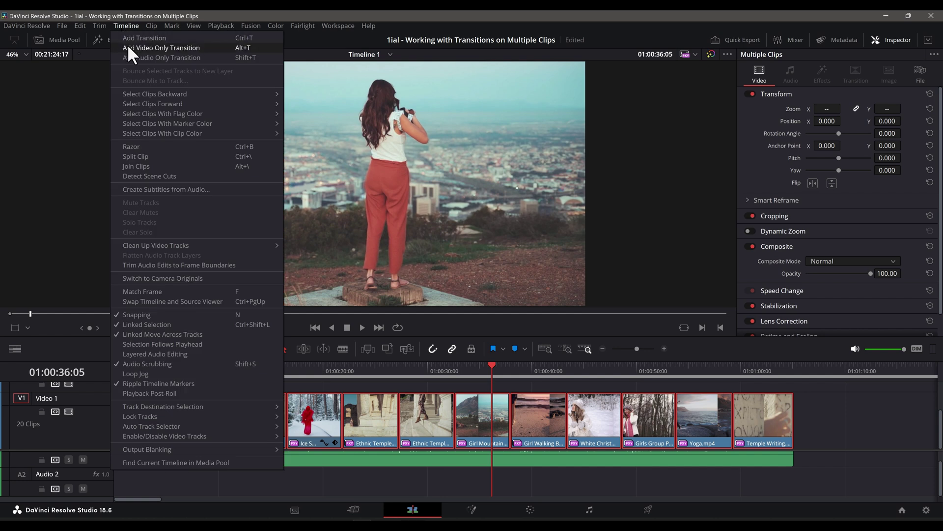
pyautogui.click(129, 47)
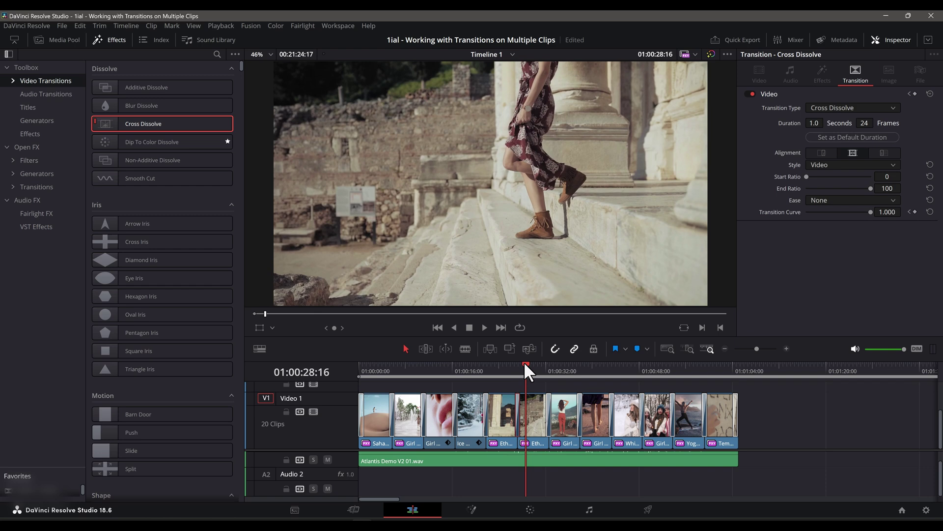
pyautogui.moveTo(524, 361); pyautogui.dragTo(639, 403)
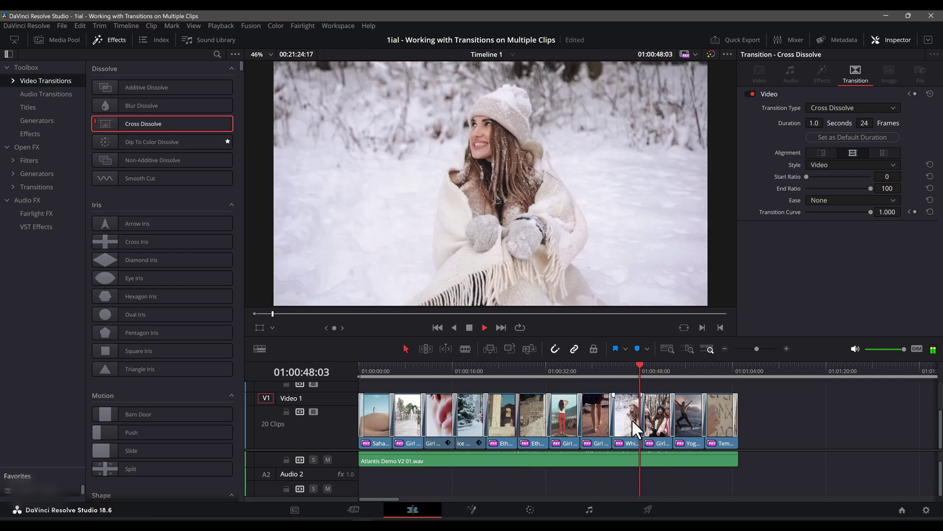
pyautogui.press('space')
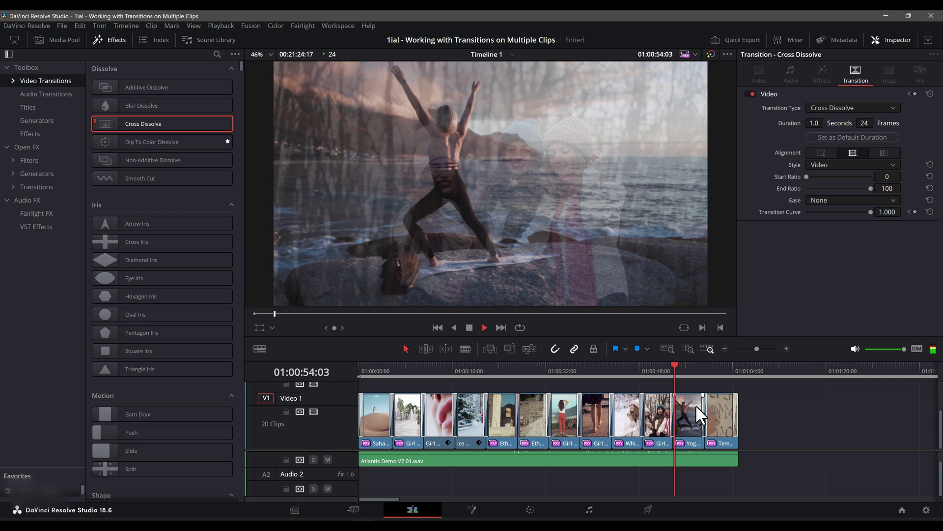
pyautogui.press('space')
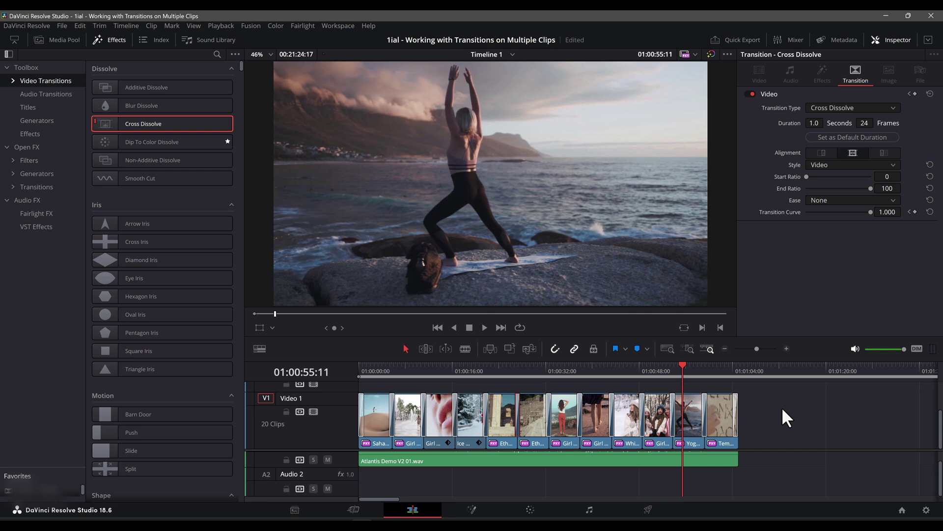
# - Select the transitions into and out of Girls Group together, deselect them, then show the Timeline menu
pyautogui.scroll(2, 503, 425)
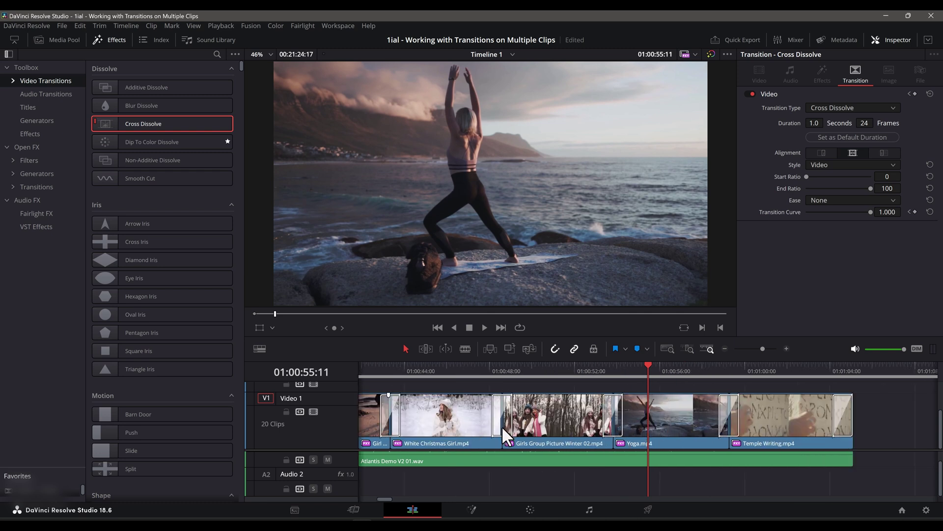
pyautogui.click(503, 426)
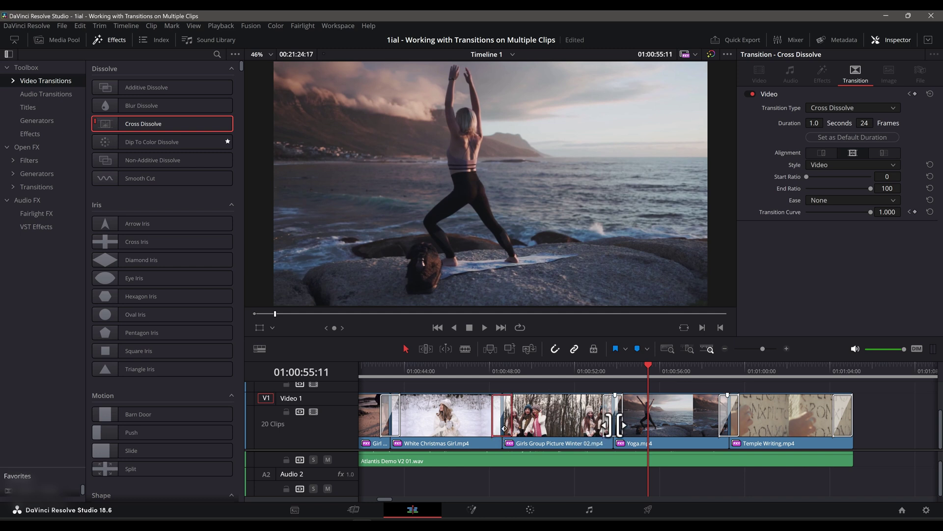
pyautogui.hotkey('ctrl', '=')
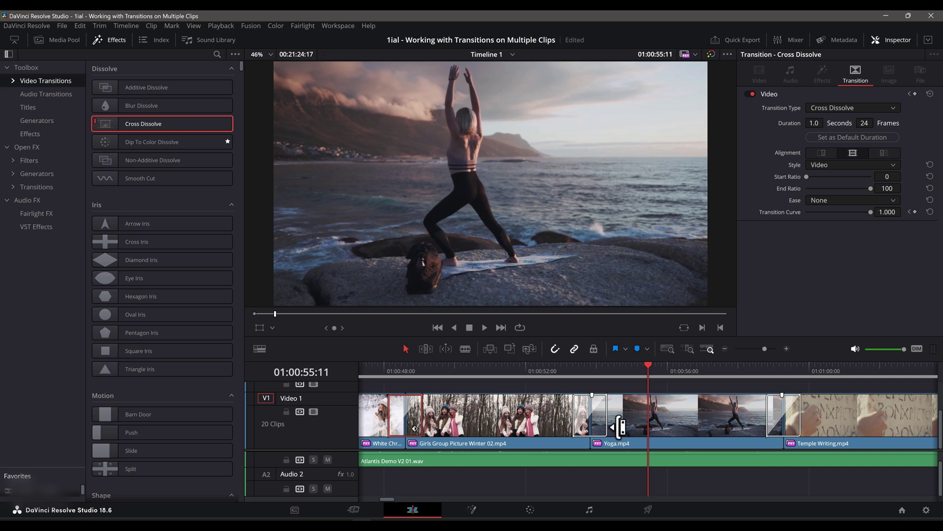
pyautogui.keyDown('ctrl'); pyautogui.click(600, 427); pyautogui.keyUp('ctrl')
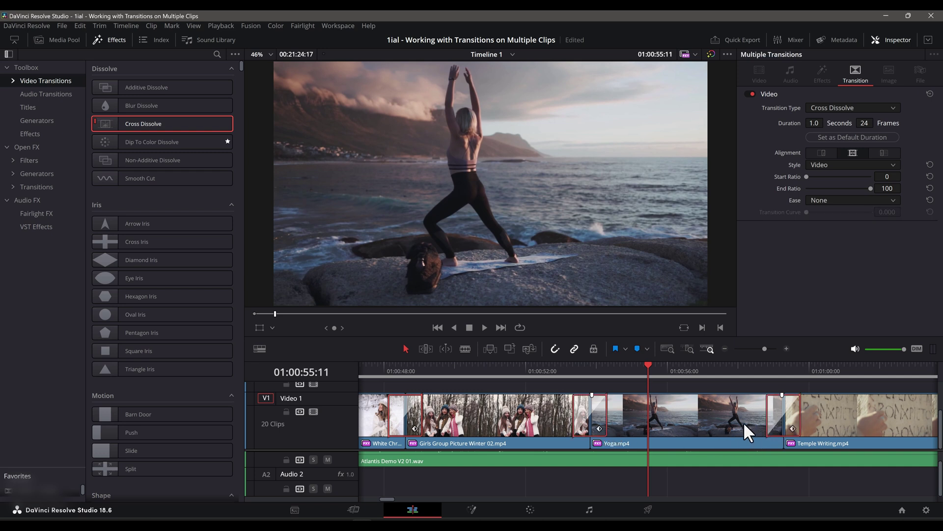
pyautogui.hotkey('ctrl', '-')
pyautogui.hotkey('ctrl', '-')
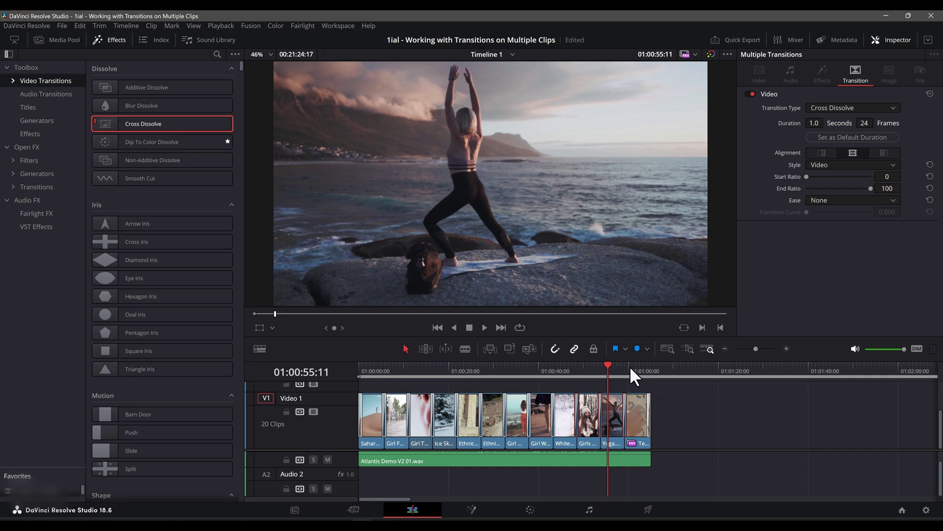
pyautogui.click(667, 407)
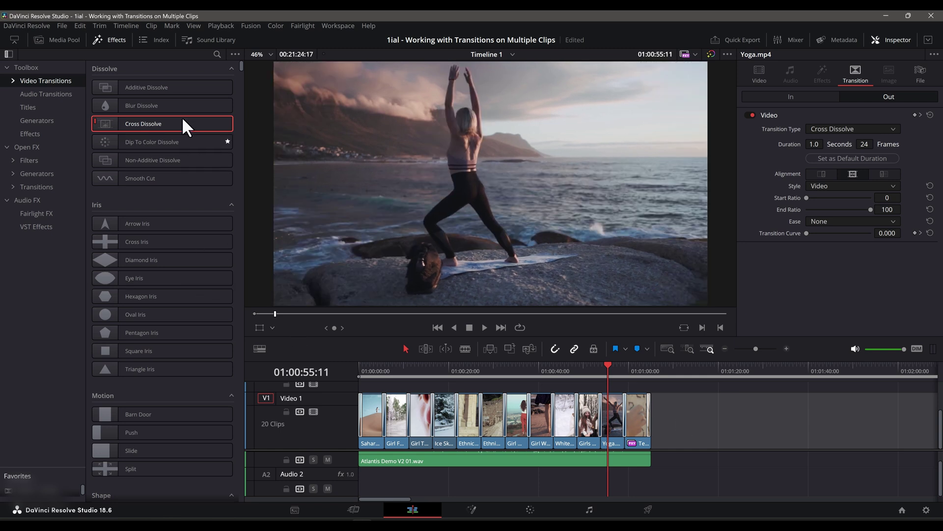
pyautogui.click(128, 25)
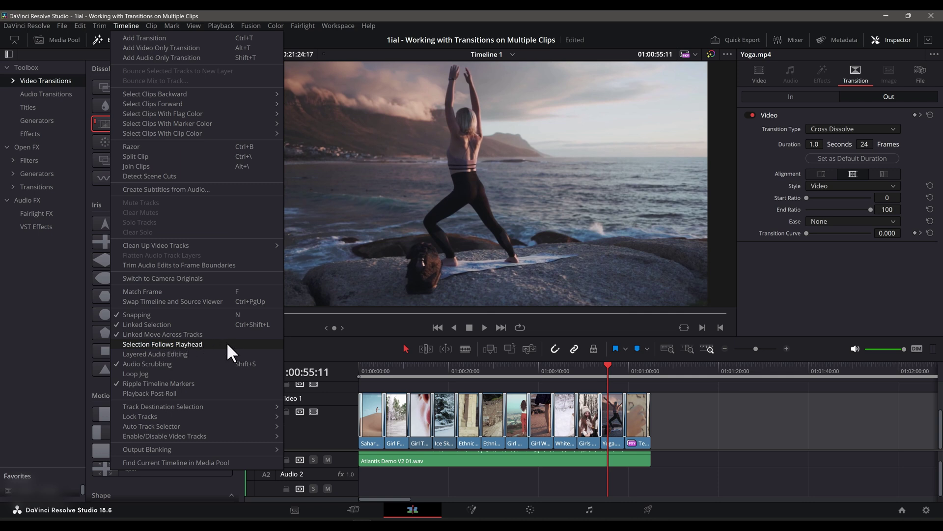
# - Turn on Selection Follows Playhead and scrub the playhead across the Ethnic Temple clip
pyautogui.click(205, 343)
pyautogui.click(456, 372)
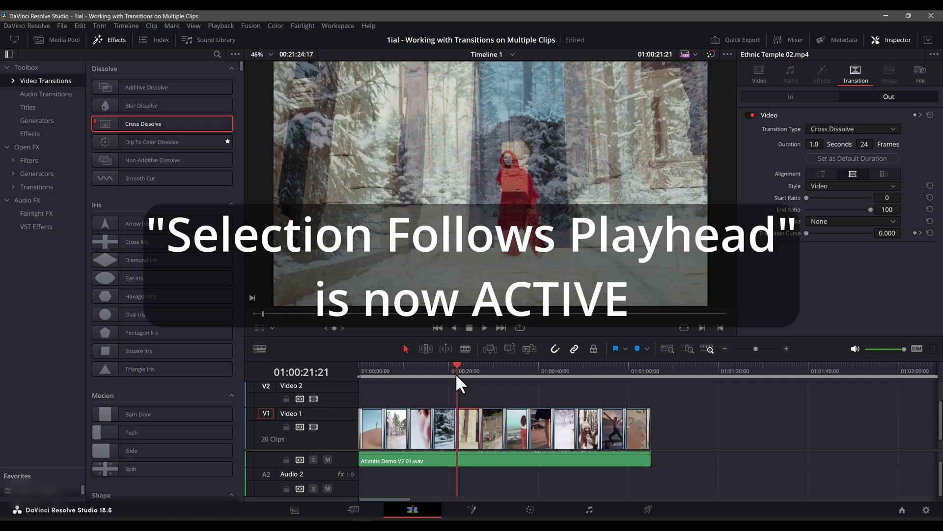
pyautogui.moveTo(456, 373); pyautogui.dragTo(487, 390)
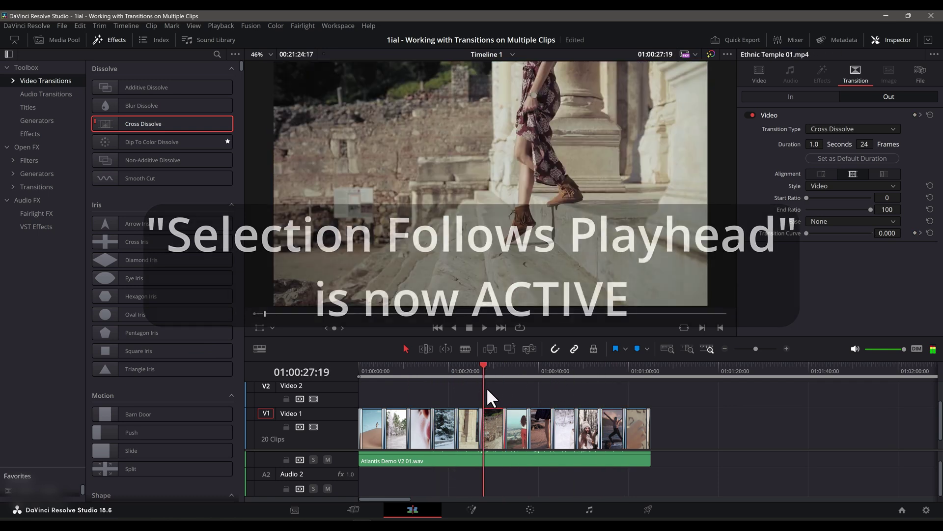
# - Switch Selection Follows Playhead back off and marquee-select all 20 Video 1 clips
pyautogui.click(120, 26)
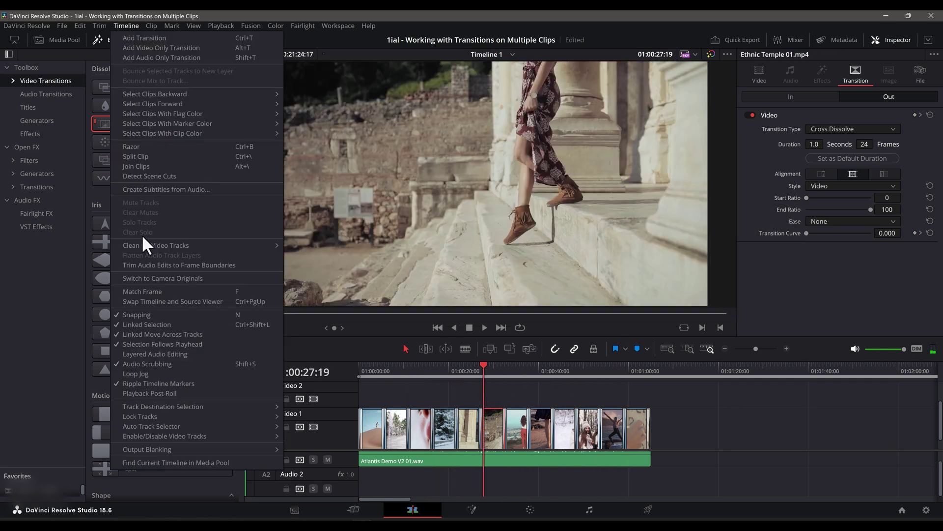
pyautogui.click(164, 344)
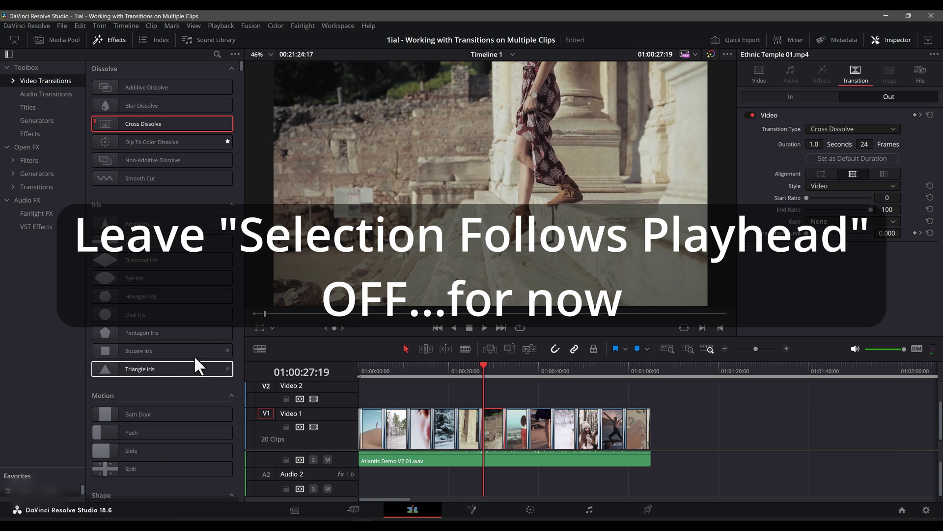
pyautogui.moveTo(698, 433); pyautogui.dragTo(356, 423)
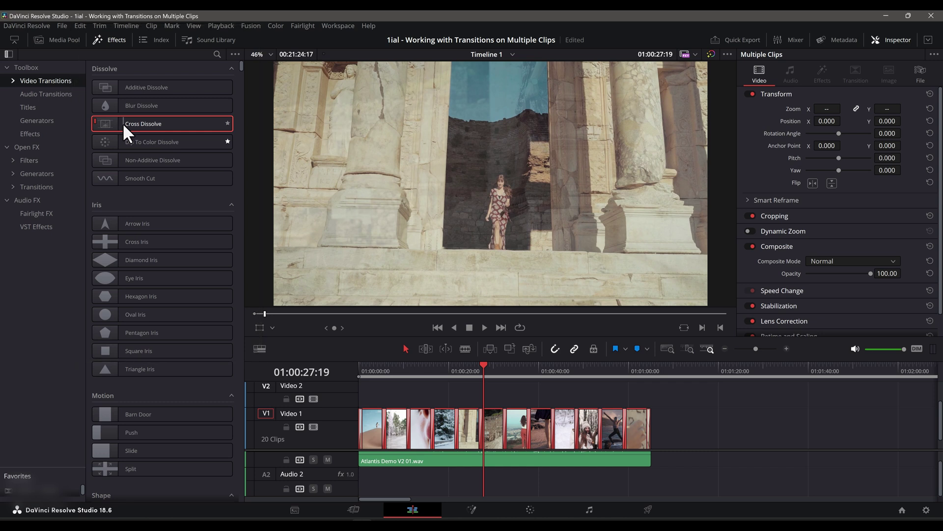
# - Apply a 1.0-second (24-frame) Cross Dissolve to every Video 1 edit and zoom the timeline in
pyautogui.moveTo(127, 123); pyautogui.dragTo(432, 430)
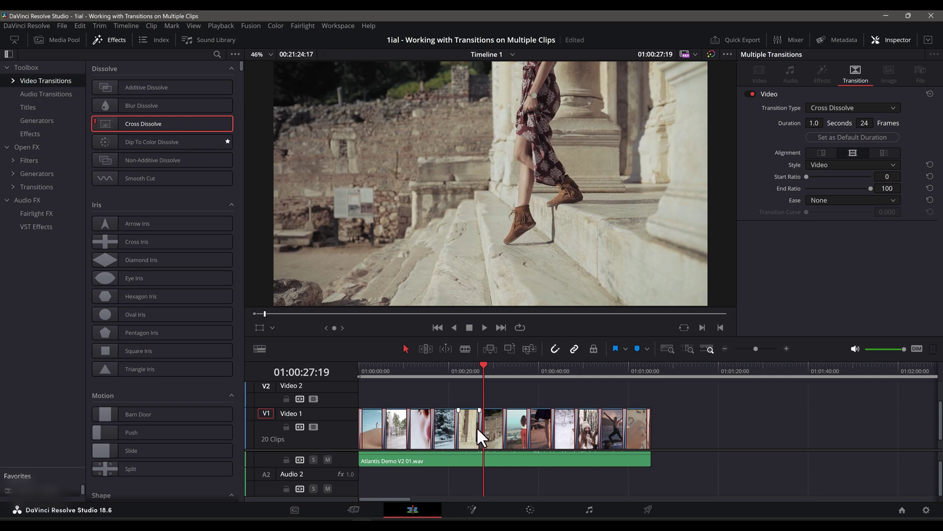
pyautogui.hotkey('ctrl', '=')
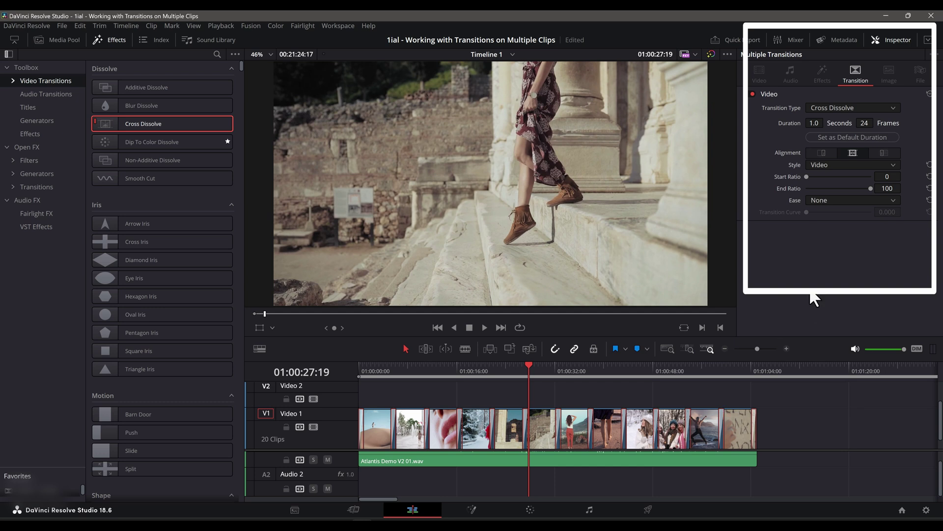
# - Keep Cross Dissolve as the type and extend the shared duration to 1.5 seconds (36 frames)
pyautogui.click(865, 108)
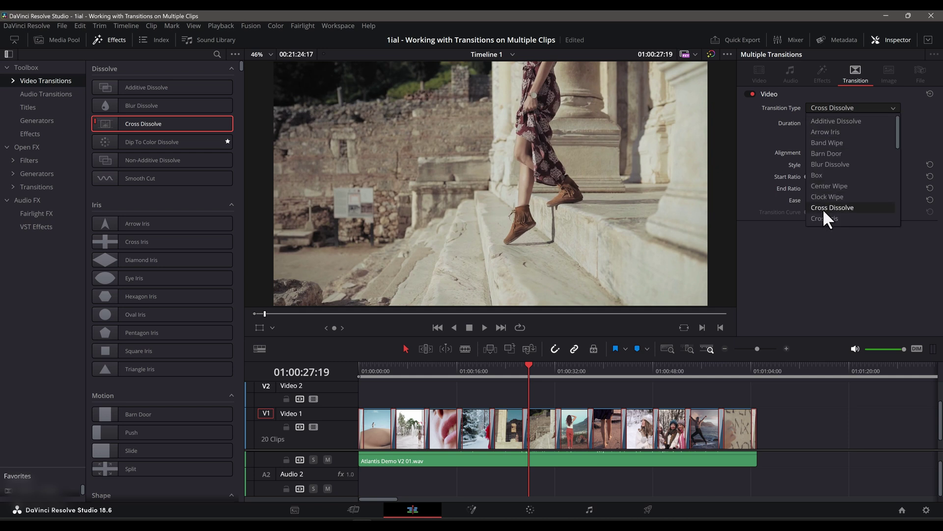
pyautogui.click(858, 109)
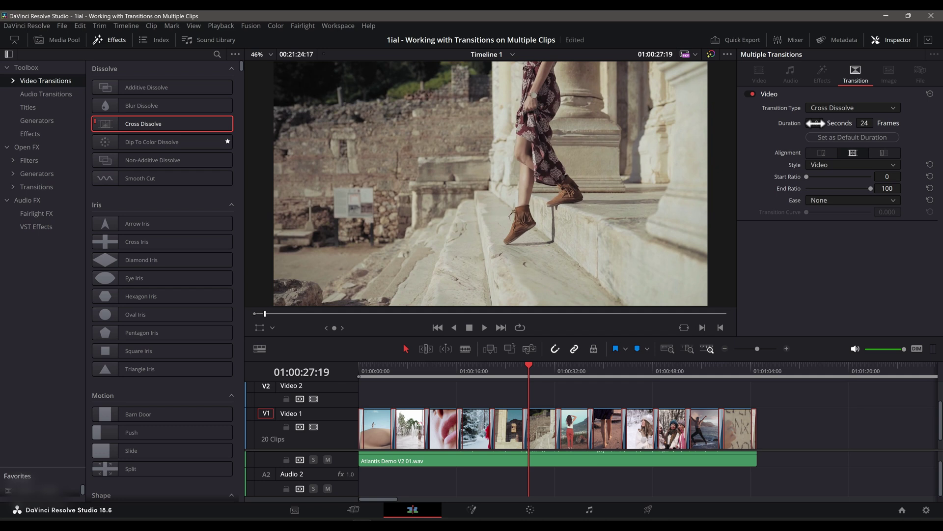
pyautogui.moveTo(815, 123); pyautogui.dragTo(820, 123)
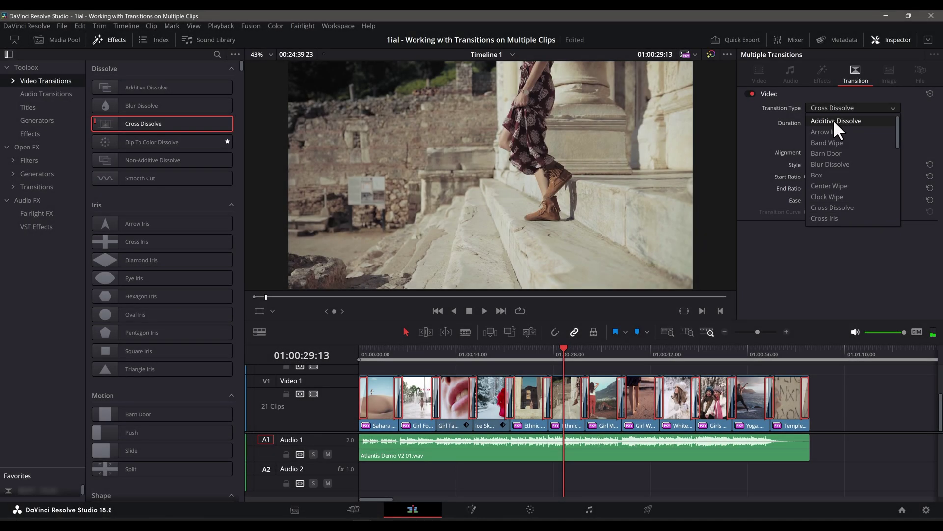
# - Try Additive Dissolve and Blur Dissolve on the transitions, previewing each, then revert to Cross Dissolve
pyautogui.click(838, 186)
pyautogui.moveTo(564, 354); pyautogui.dragTo(676, 357)
pyautogui.click(840, 108)
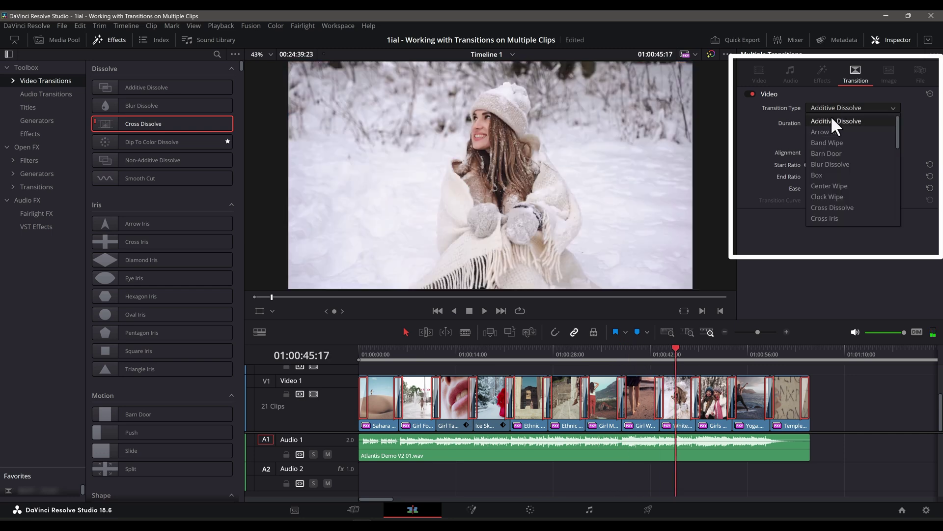
pyautogui.click(818, 164)
pyautogui.moveTo(535, 351); pyautogui.dragTo(638, 366)
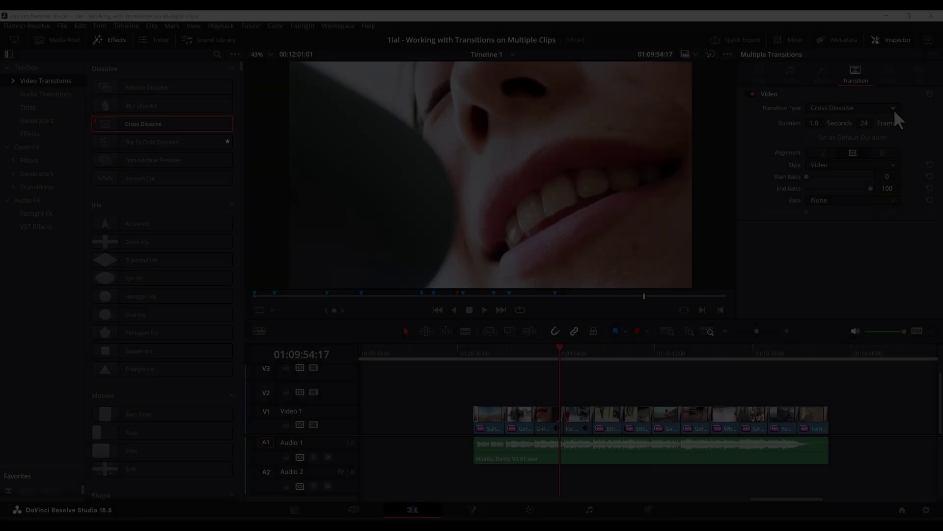
pyautogui.click(894, 109)
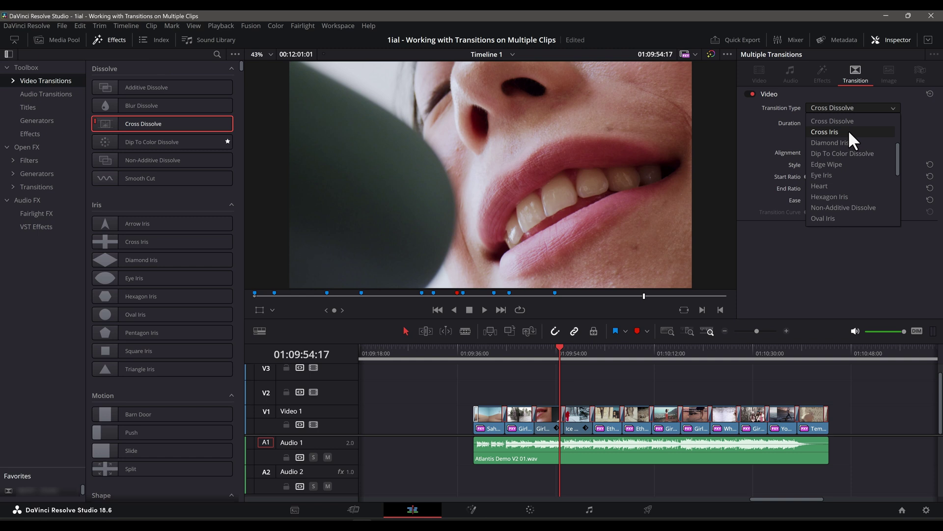
pyautogui.scroll(-5, 836, 167)
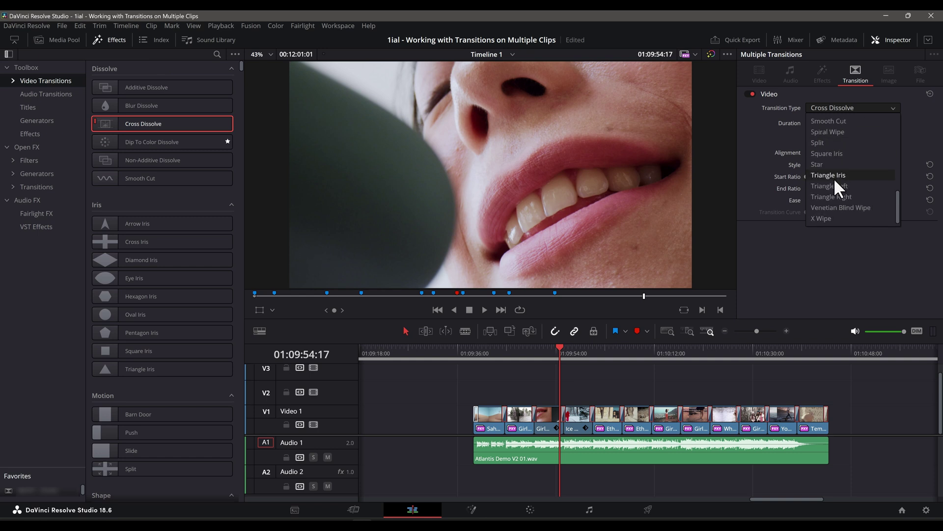
pyautogui.click(184, 120)
# - Apply Hexagon Iris to the selected Video 1 clips and preview it zoomed in
pyautogui.scroll(-6, 187, 236)
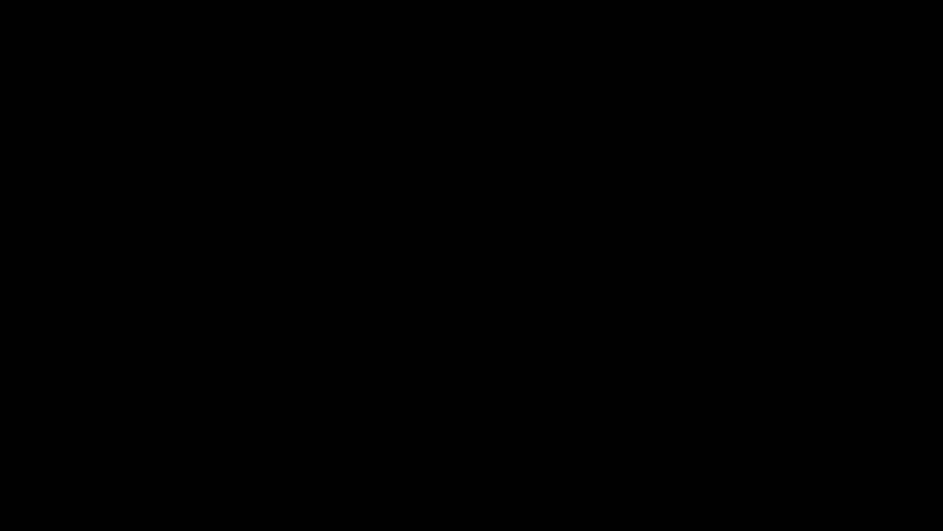
pyautogui.moveTo(162, 297); pyautogui.dragTo(451, 363)
pyautogui.click(418, 350)
pyautogui.hotkey('ctrl', '=')
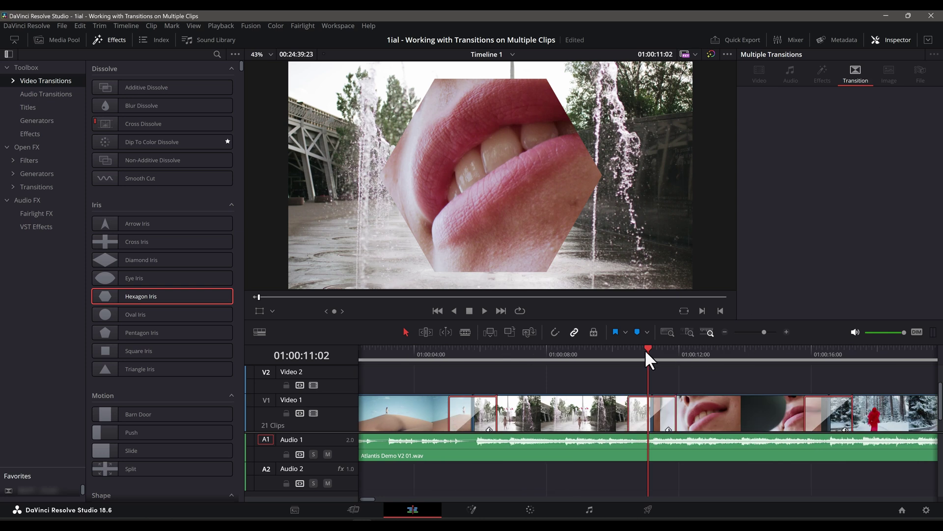
pyautogui.moveTo(645, 349); pyautogui.dragTo(834, 375)
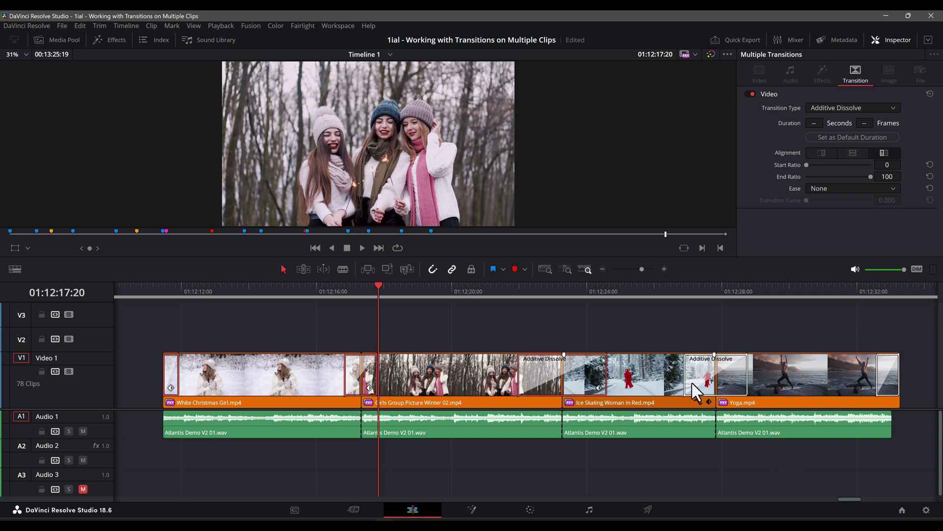
# - Check the durations of the transitions at Yoga, Girls Group/Ice Skating and White Christmas Girl
pyautogui.click(889, 385)
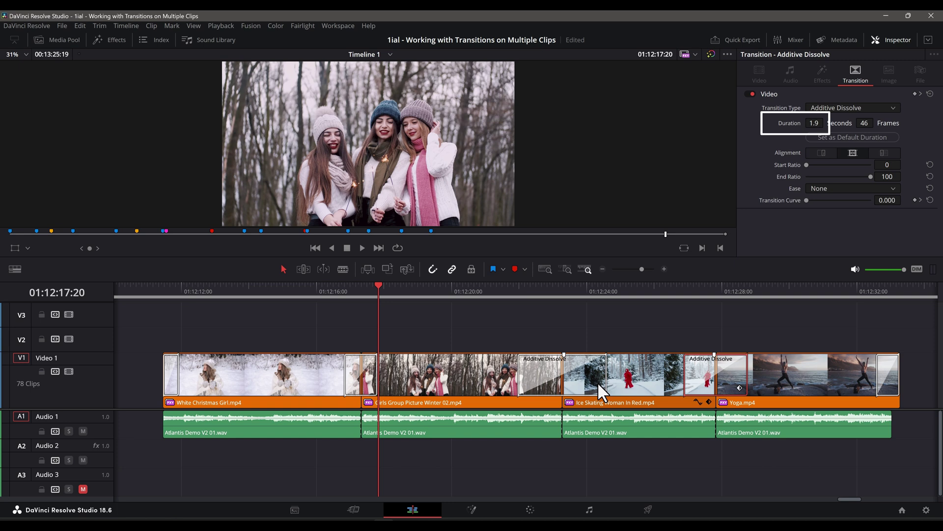
pyautogui.click(598, 382)
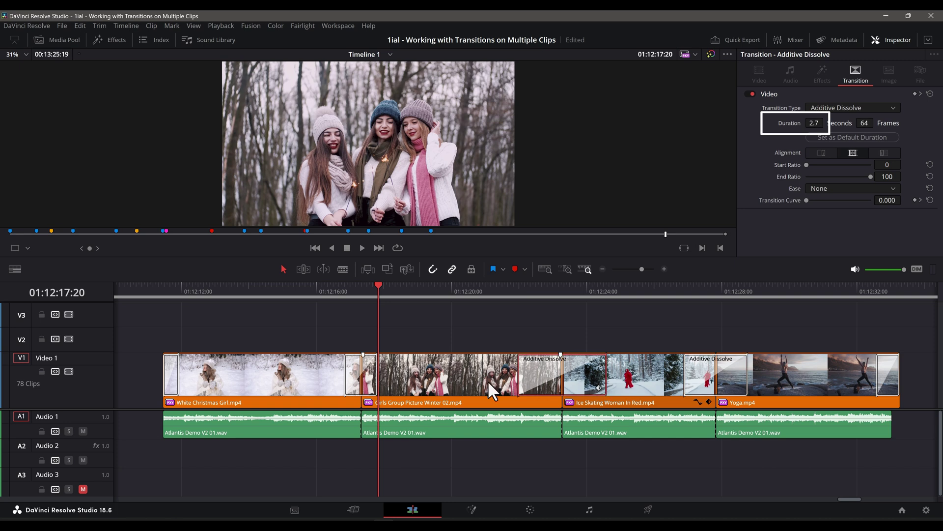
pyautogui.click(172, 387)
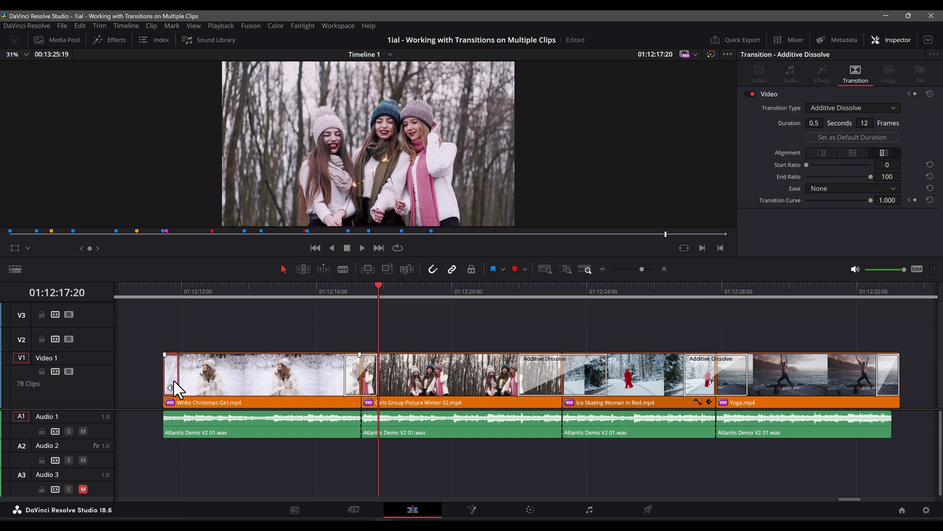
# - Select all the transitions together and shrink their Inspector Duration until they are removed
pyautogui.keyDown('ctrl'); pyautogui.click(350, 386); pyautogui.keyUp('ctrl')
pyautogui.keyDown('ctrl'); pyautogui.click(597, 386); pyautogui.keyUp('ctrl')
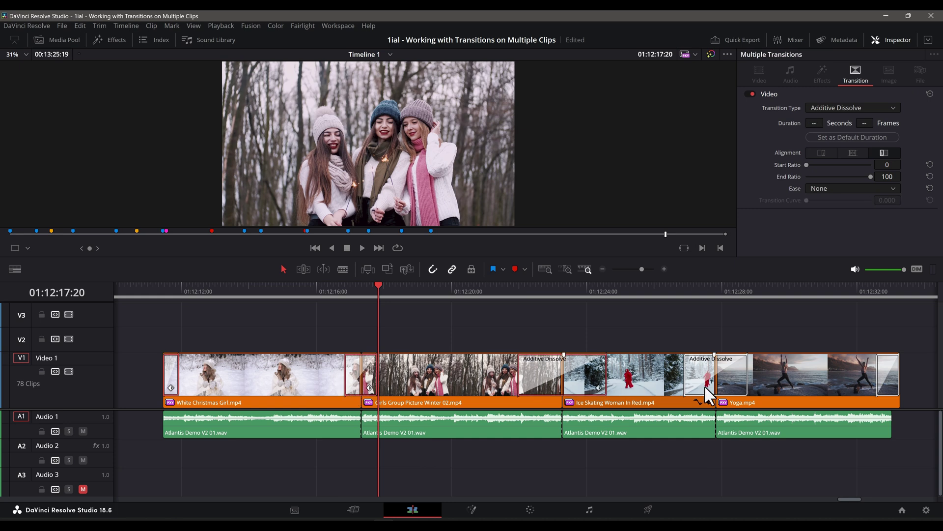
pyautogui.keyDown('ctrl'); pyautogui.click(740, 387); pyautogui.keyUp('ctrl')
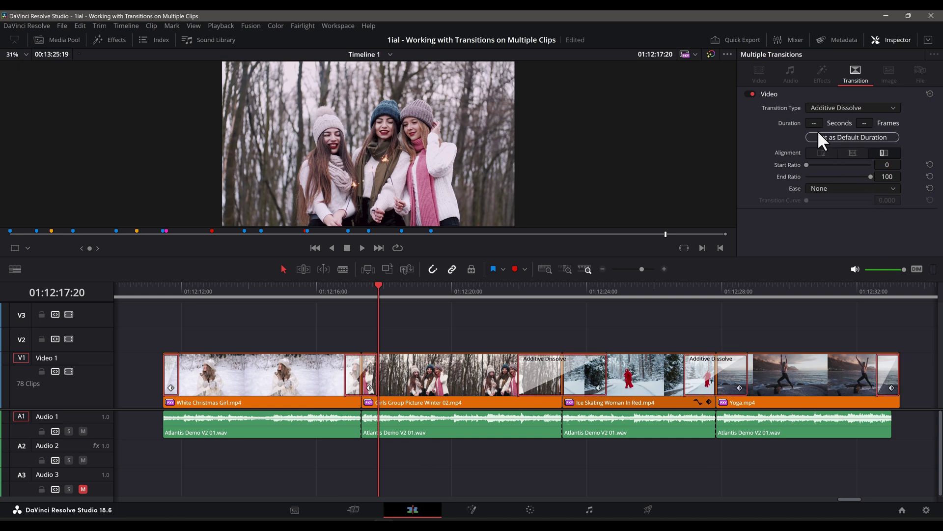
pyautogui.moveTo(814, 123)
pyautogui.mouseDown()
pyautogui.moveTo(756, 122)
pyautogui.moveTo(814, 123)
pyautogui.mouseUp()
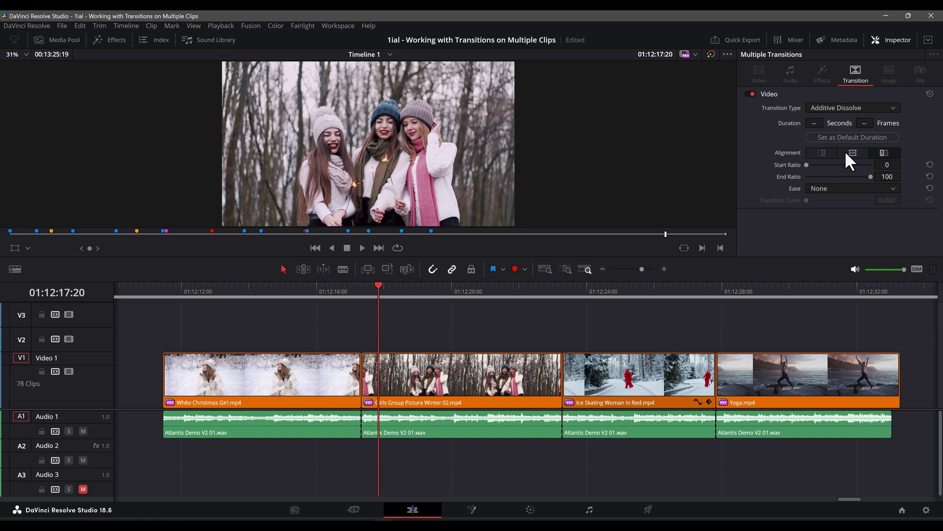
# - Restore 1.5-second transitions at every Video 1 cut, switch them to Additive Dissolve, and preview them
pyautogui.moveTo(814, 123); pyautogui.dragTo(829, 123)
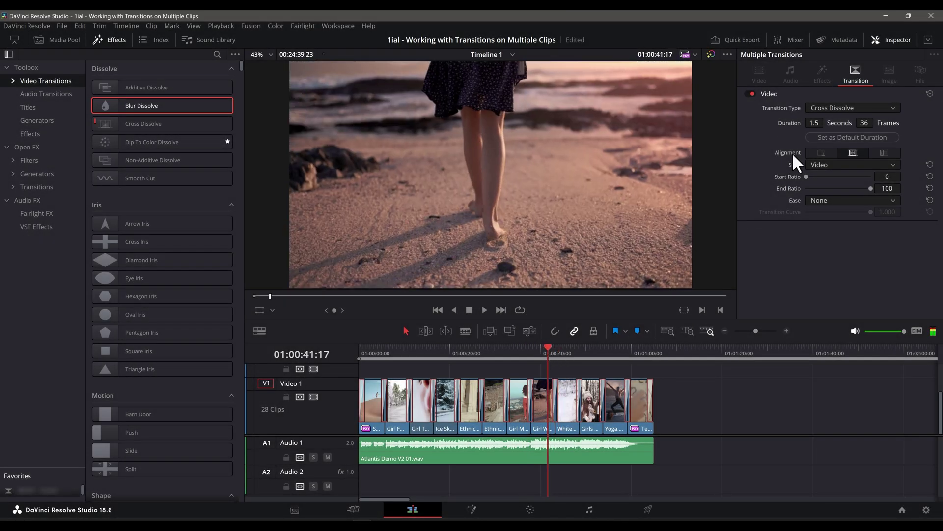
pyautogui.click(835, 108)
pyautogui.click(835, 121)
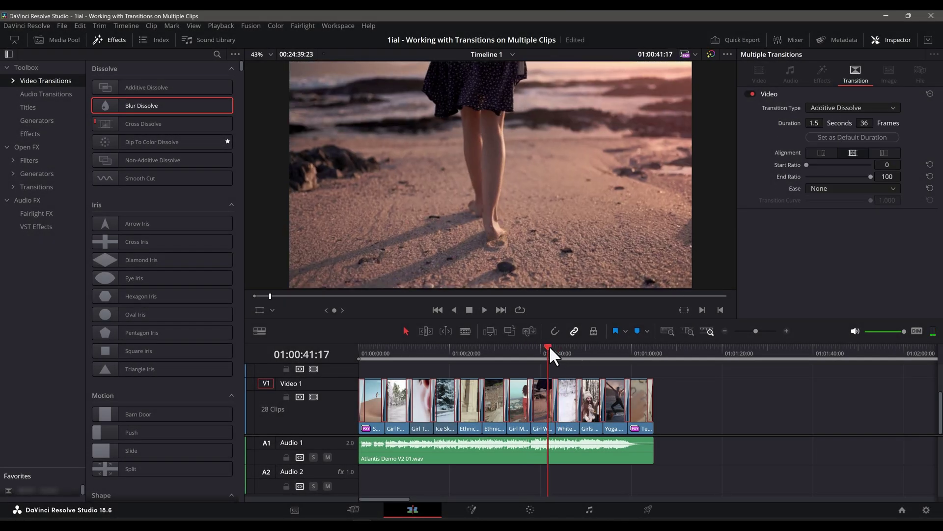
pyautogui.moveTo(550, 350); pyautogui.dragTo(516, 363)
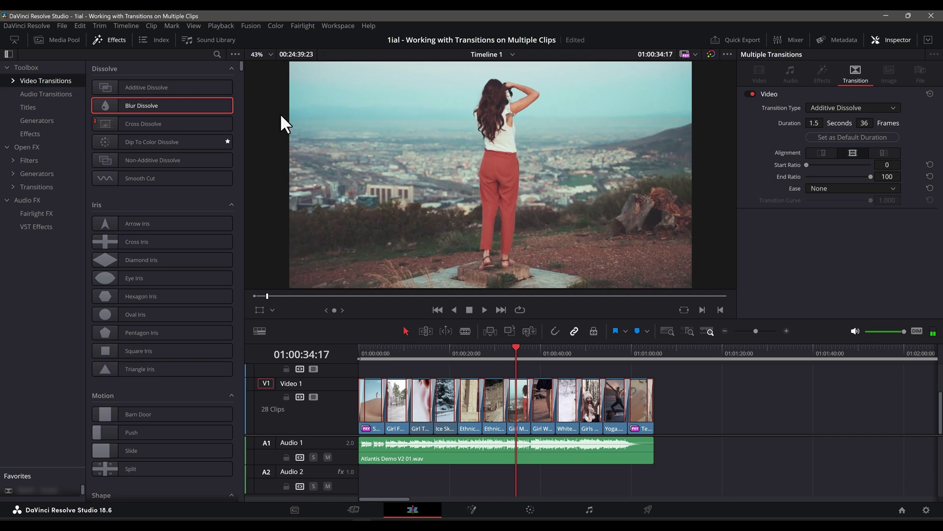
pyautogui.click(126, 25)
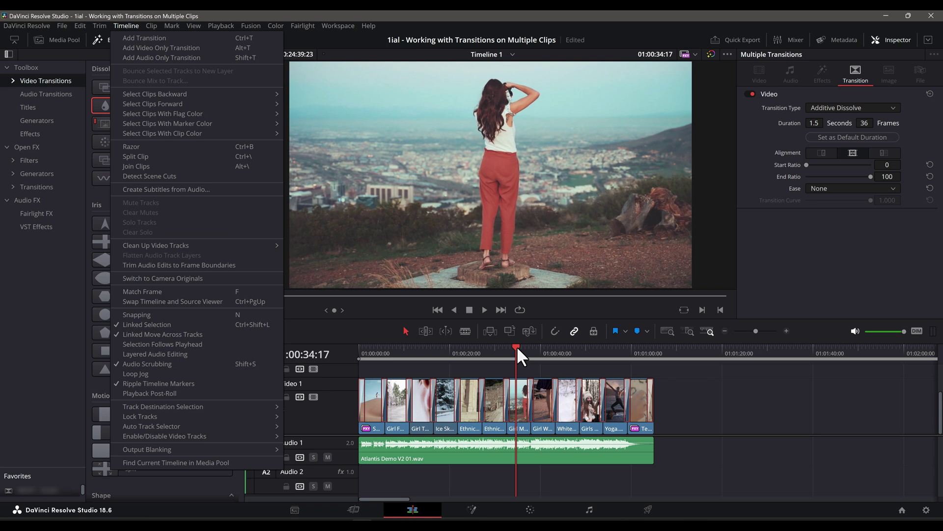
pyautogui.moveTo(517, 346); pyautogui.dragTo(485, 352)
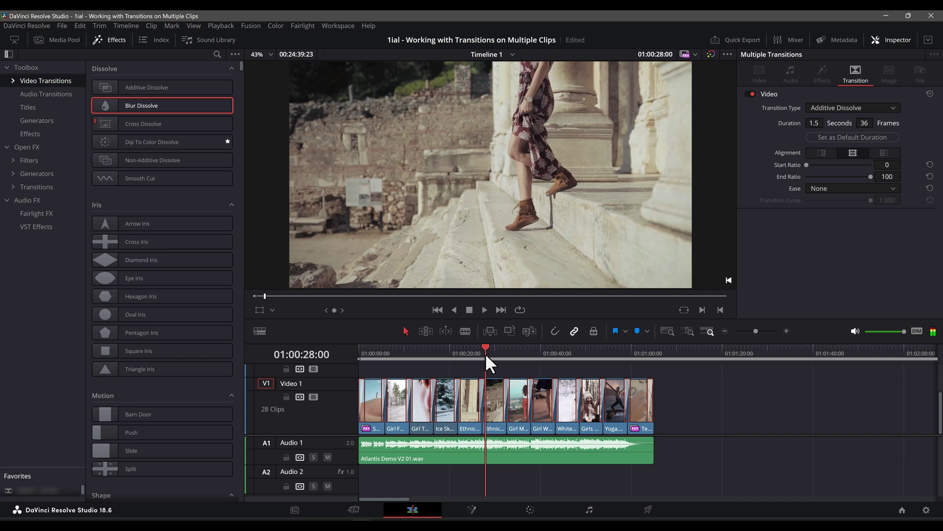
# - Change all the transitions to Barn Door and preview it in the cut
pyautogui.click(872, 108)
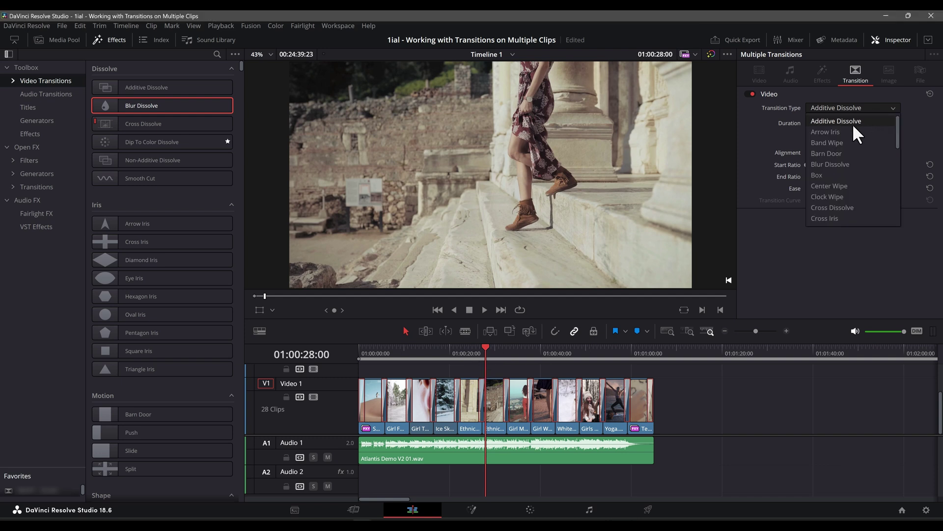
pyautogui.click(832, 152)
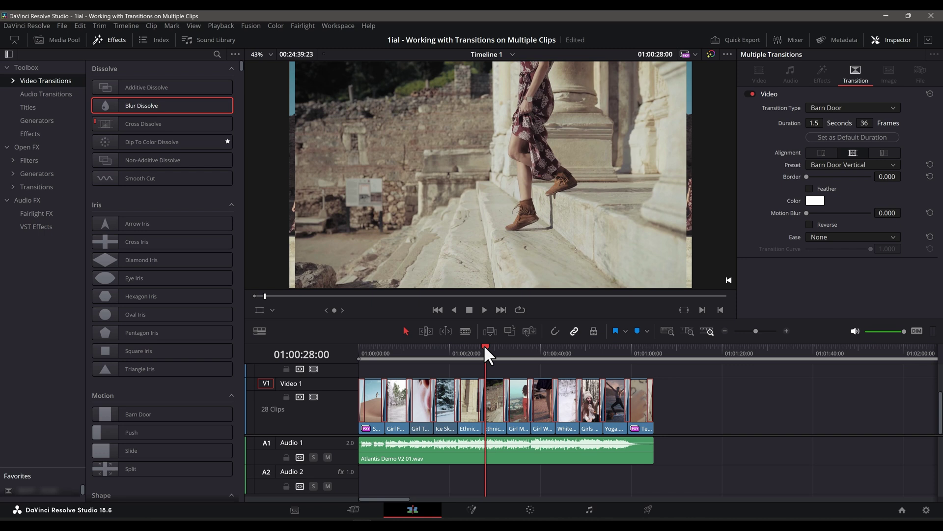
pyautogui.moveTo(485, 350); pyautogui.dragTo(567, 351)
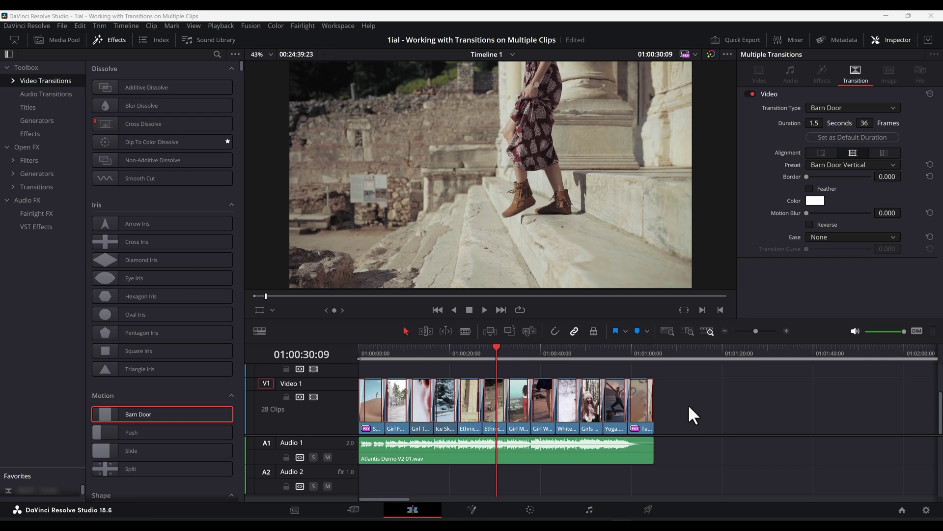
# - Reselect every Video 1 clip, apply Barn Door to them, then apply Pentagon Iris
pyautogui.click(688, 404)
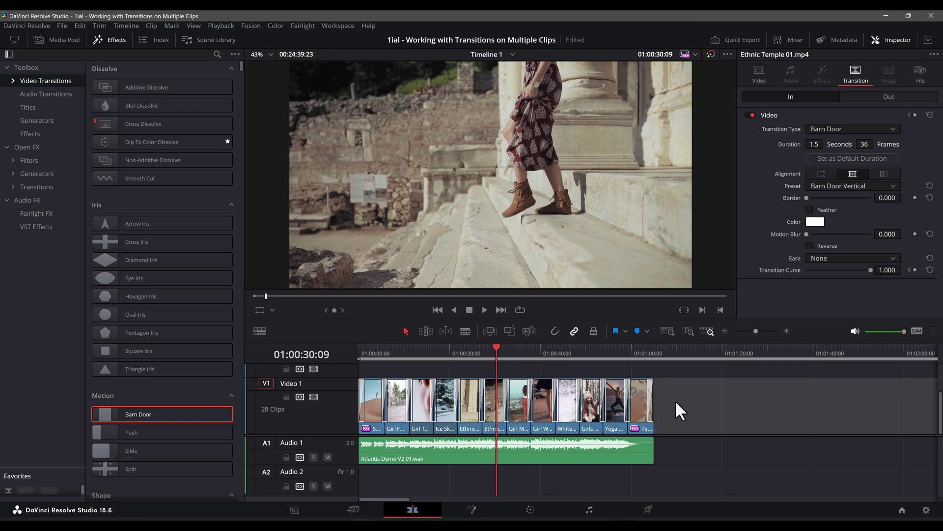
pyautogui.moveTo(676, 401); pyautogui.dragTo(366, 402)
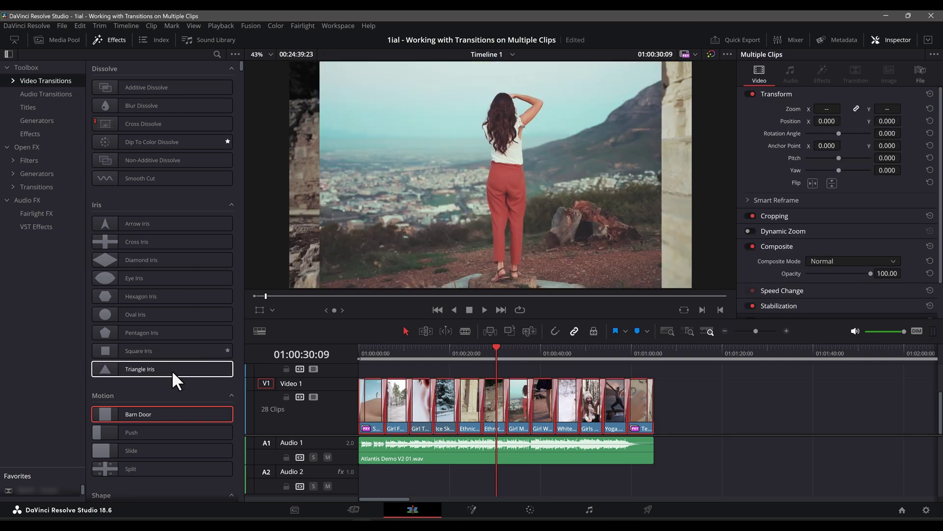
pyautogui.moveTo(136, 411); pyautogui.dragTo(480, 393)
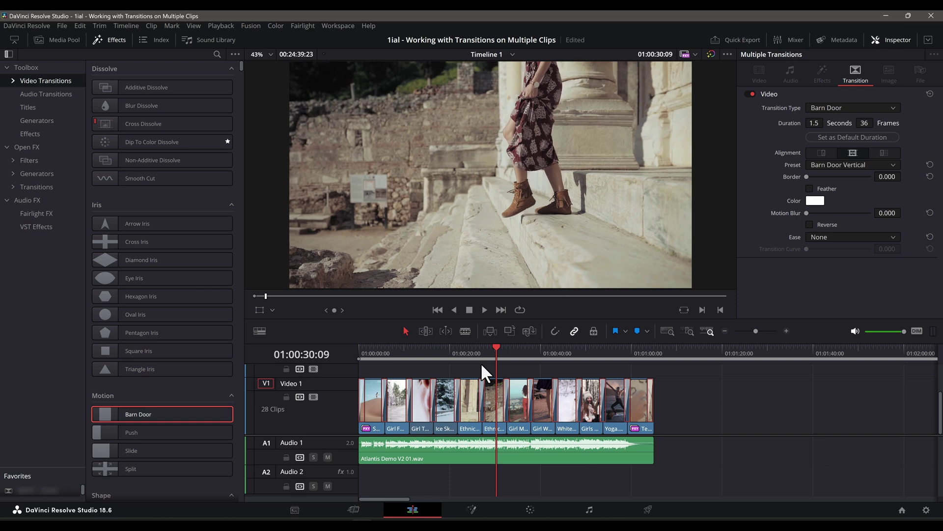
pyautogui.moveTo(495, 349); pyautogui.dragTo(453, 364)
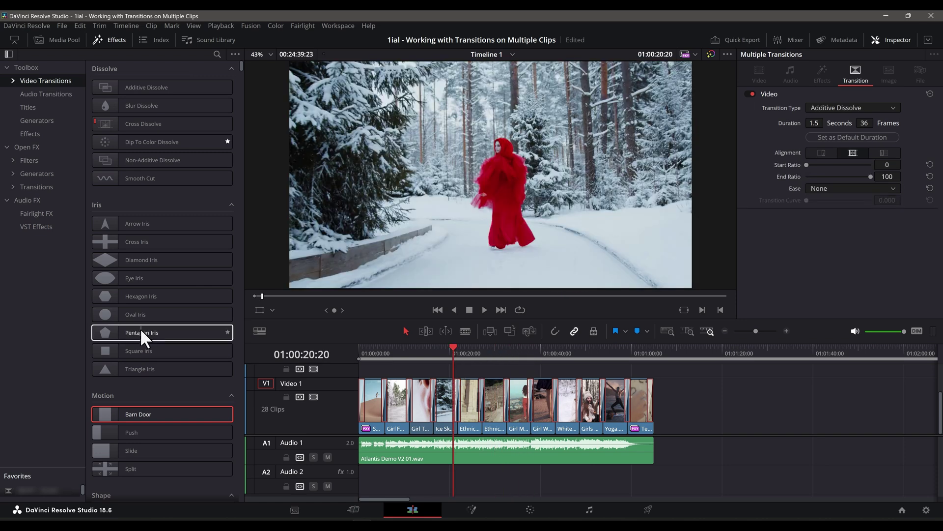
pyautogui.moveTo(140, 333); pyautogui.dragTo(410, 403)
pyautogui.moveTo(452, 343); pyautogui.dragTo(424, 364)
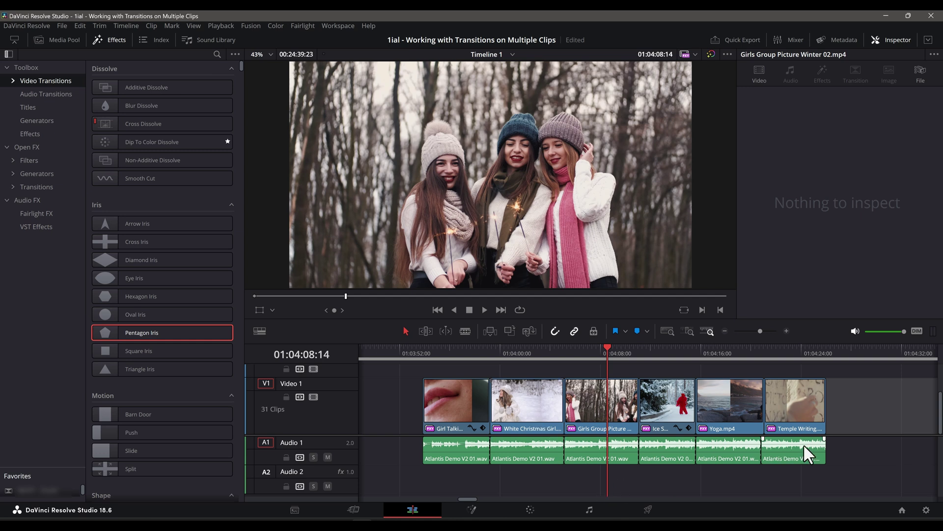
# - Select all Audio 1 clips and add transitions at every audio edit point
pyautogui.moveTo(856, 444); pyautogui.dragTo(415, 459)
pyautogui.click(127, 25)
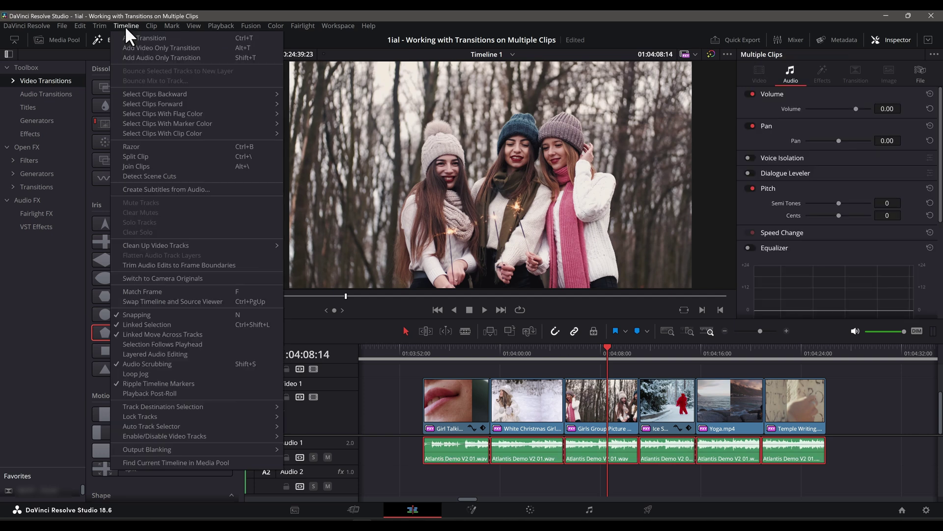
pyautogui.click(136, 57)
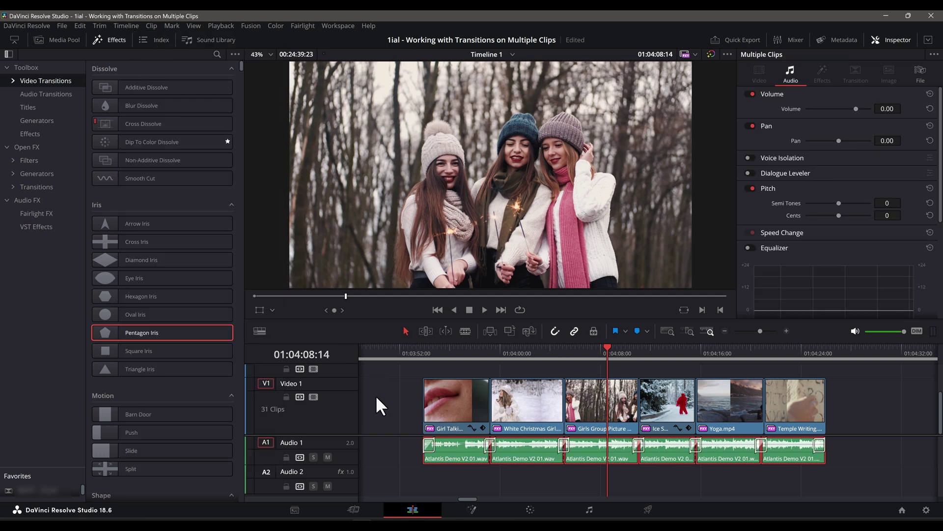
# - Replace the new audio transitions with Cross Fade 0 dB and shorten them to 0.6 seconds
pyautogui.moveTo(391, 444); pyautogui.dragTo(856, 453)
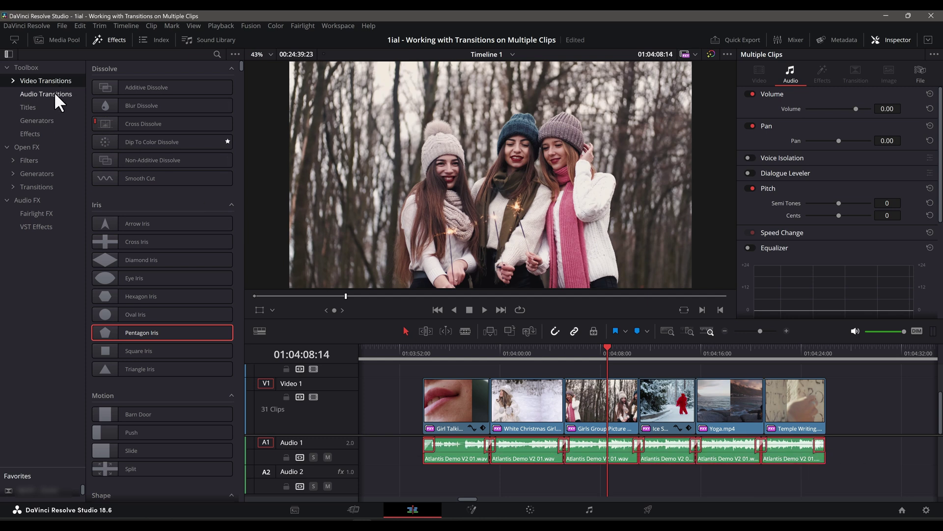
pyautogui.click(55, 94)
pyautogui.moveTo(101, 123); pyautogui.dragTo(487, 444)
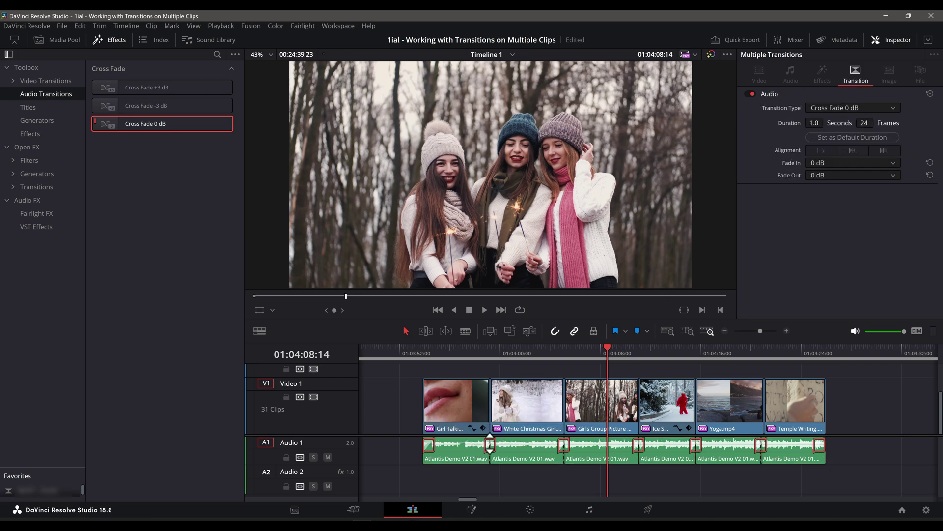
pyautogui.moveTo(808, 129); pyautogui.dragTo(830, 109)
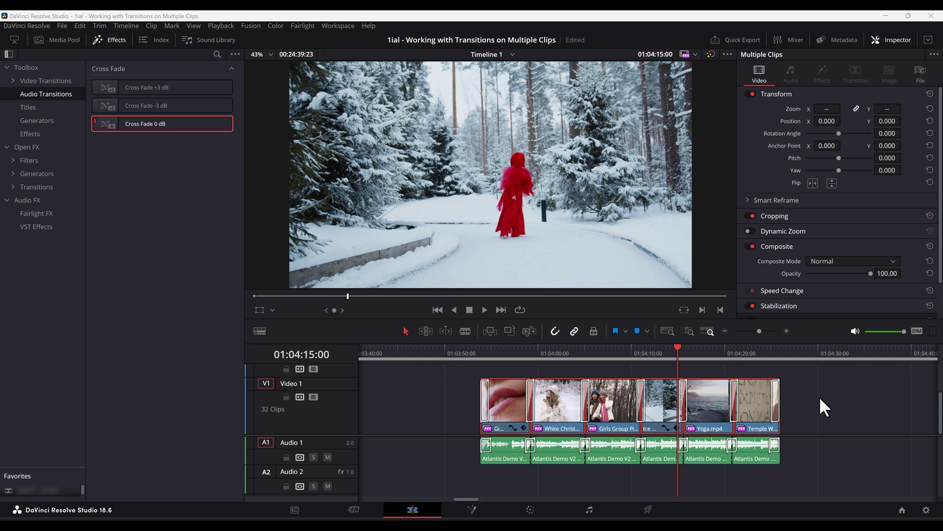
# - Select the Video 1 clips, apply Cross Dissolve to their edits, then delete those video transitions
pyautogui.moveTo(819, 396); pyautogui.dragTo(452, 422)
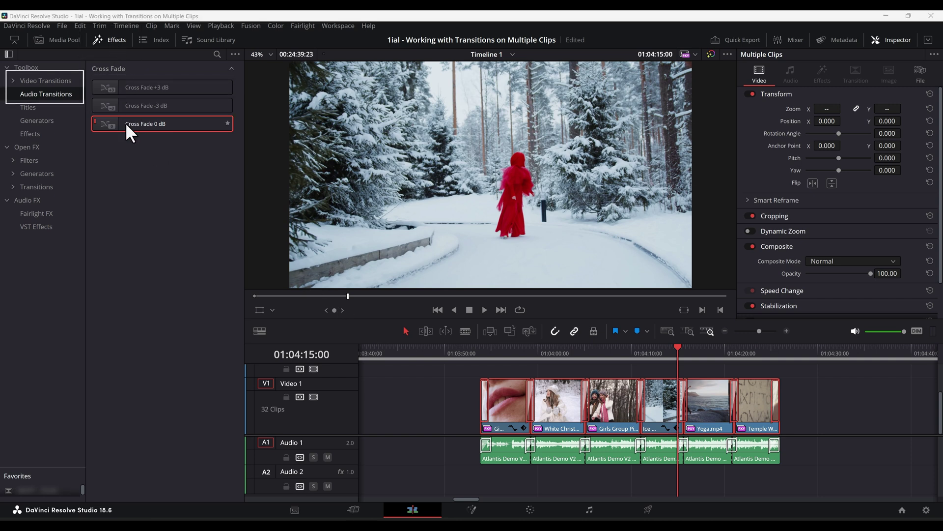
pyautogui.click(60, 78)
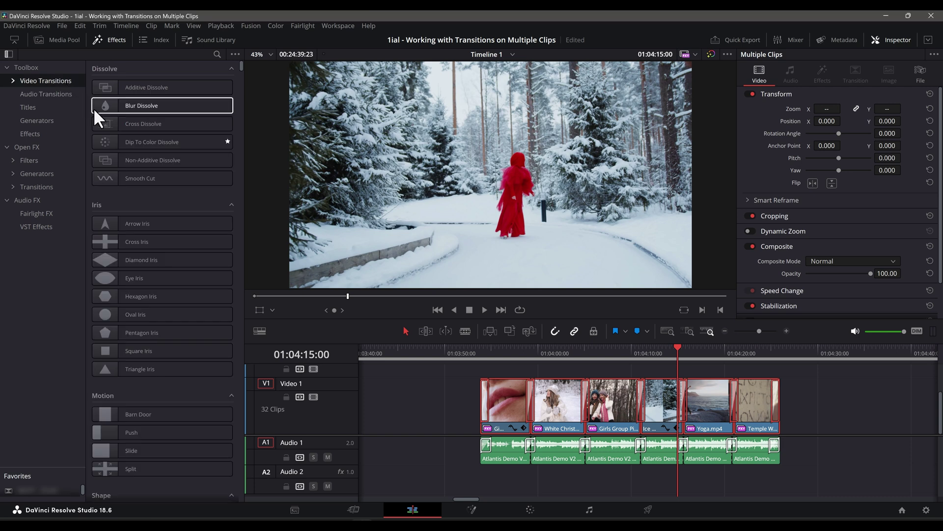
pyautogui.click(102, 120)
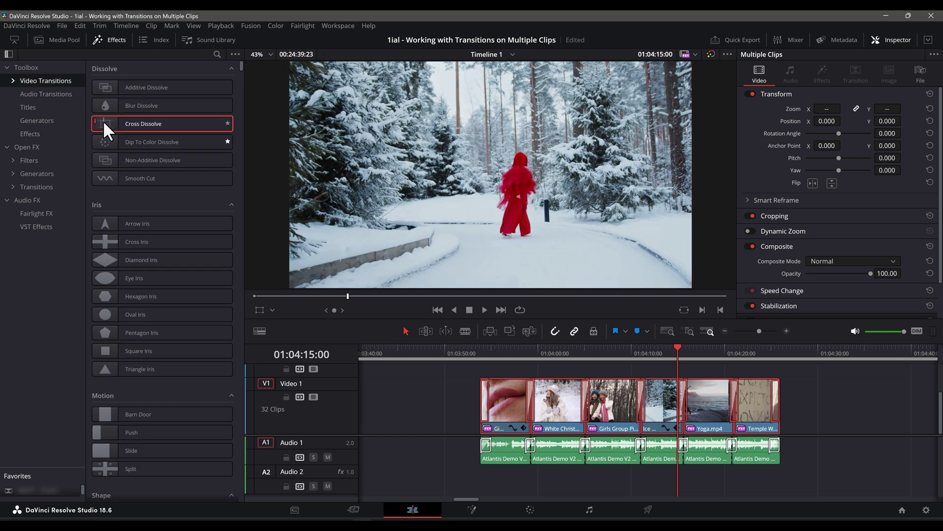
pyautogui.moveTo(102, 120); pyautogui.dragTo(480, 402)
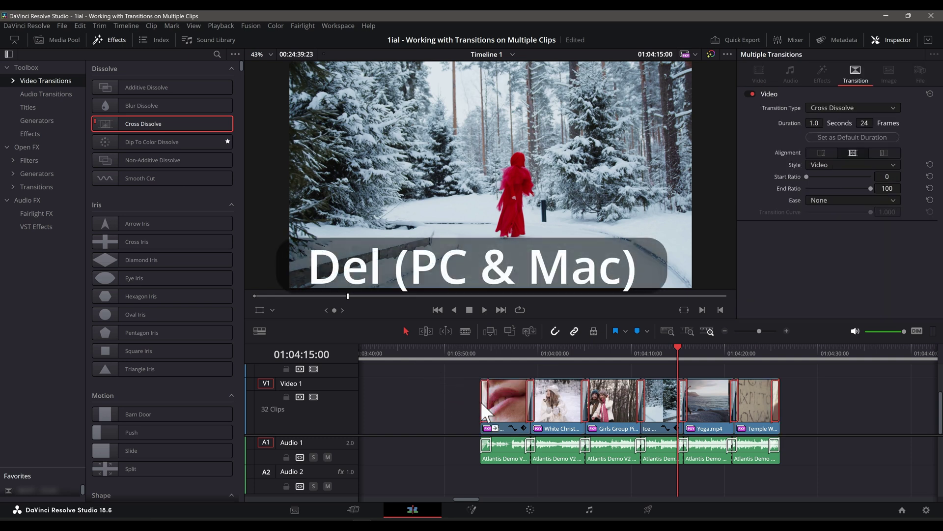
pyautogui.press('Delete')
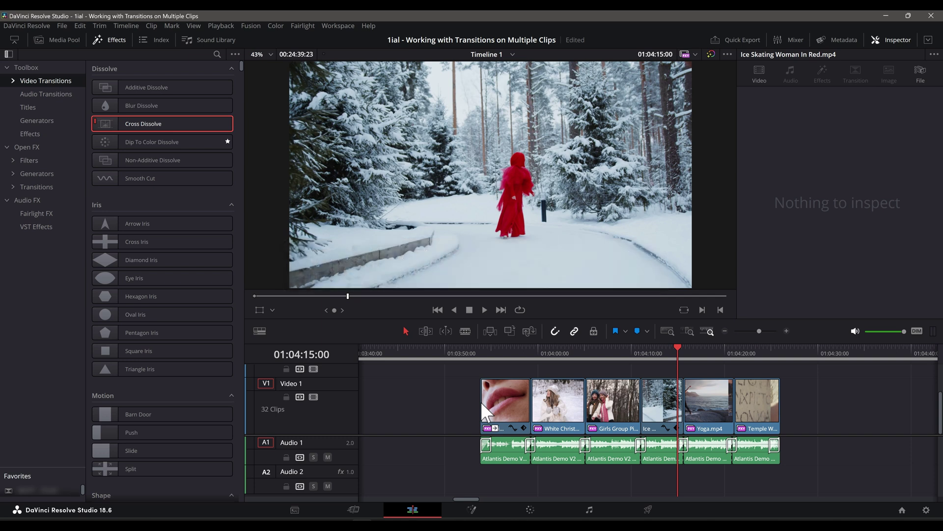
# - Select the six Audio 1 clips, apply Cross Fade 0 dB, then delete those cross-fades
pyautogui.moveTo(447, 451); pyautogui.dragTo(823, 442)
pyautogui.click(34, 94)
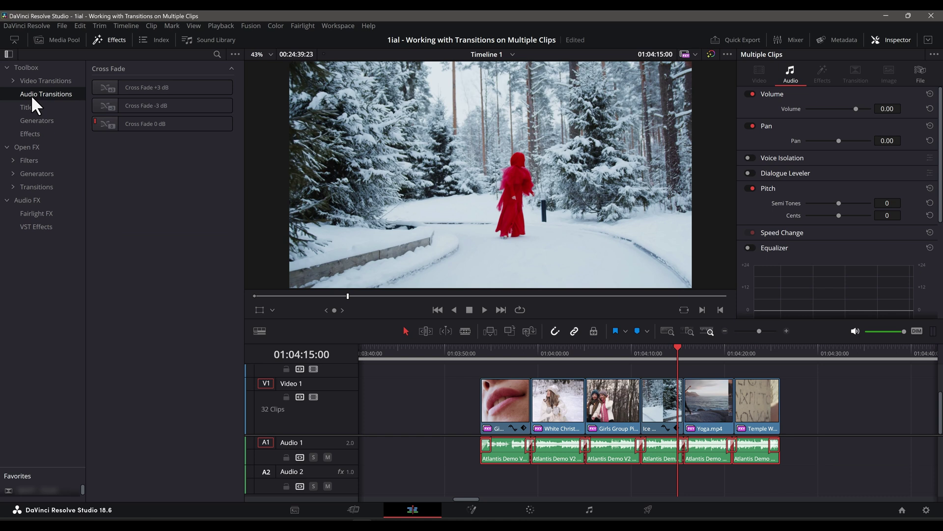
pyautogui.moveTo(92, 124); pyautogui.dragTo(483, 446)
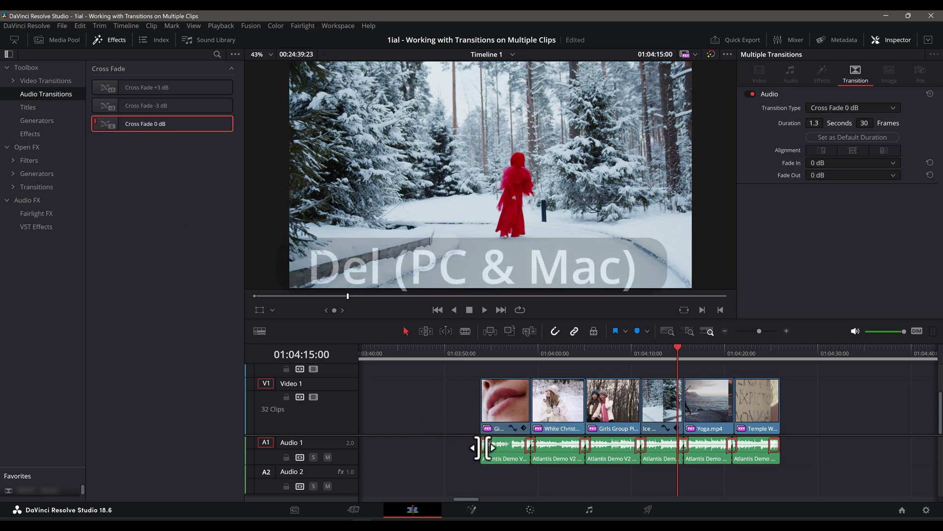
pyautogui.press('Delete')
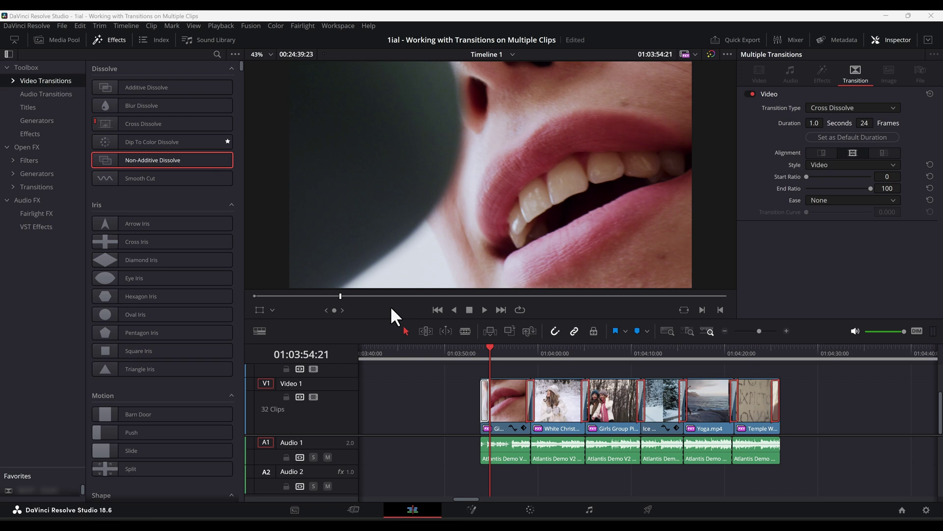
# - Try Non-Additive Dissolve and Smooth Cut on the video edits, applying Smooth Cut to the six clips
pyautogui.moveTo(129, 156); pyautogui.dragTo(530, 412)
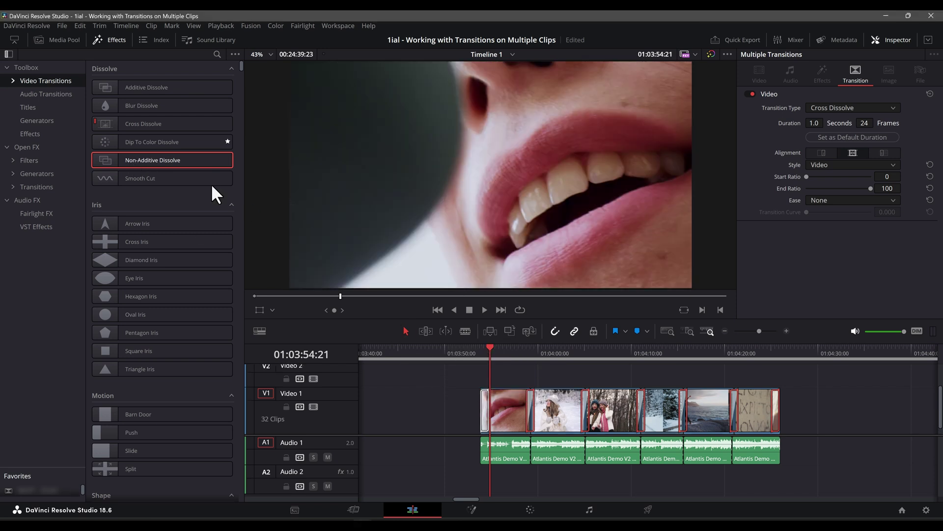
pyautogui.moveTo(489, 346); pyautogui.dragTo(484, 374)
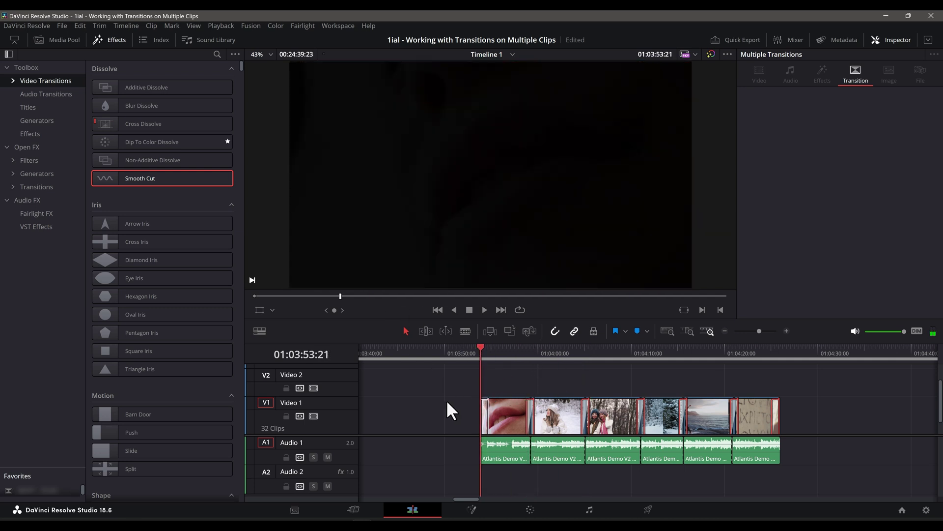
pyautogui.moveTo(448, 402); pyautogui.dragTo(801, 418)
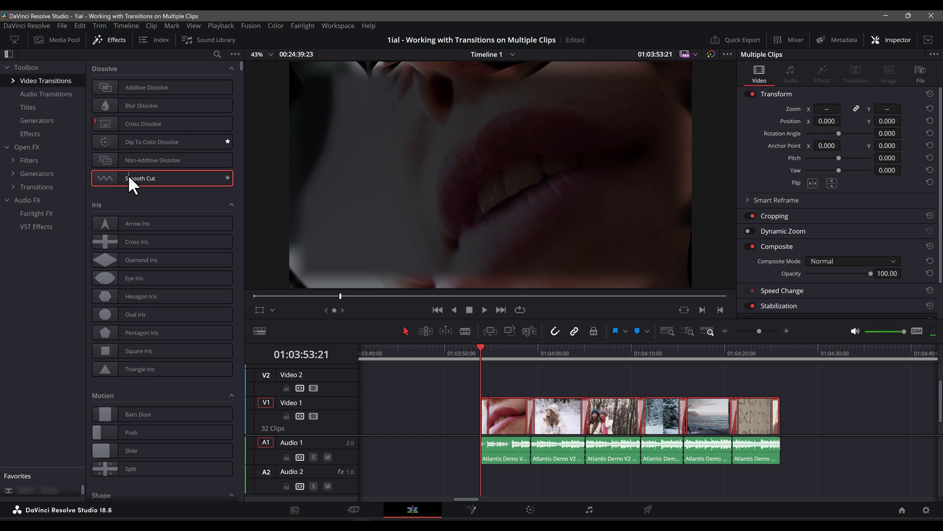
pyautogui.moveTo(128, 175); pyautogui.dragTo(482, 414)
# - Reselect all six Video 1 clips and bring up Timeline > Add Video Only Transition
pyautogui.click(499, 382)
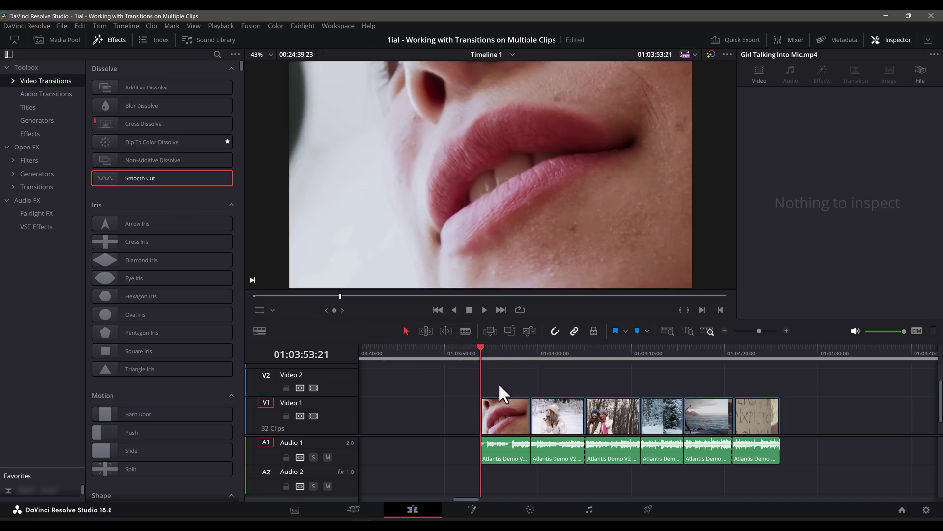
pyautogui.moveTo(454, 384); pyautogui.dragTo(786, 423)
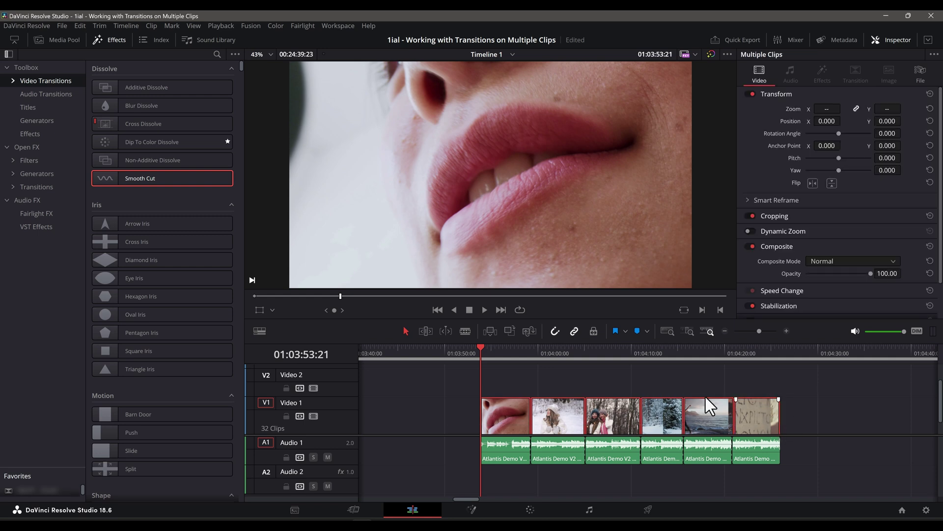
pyautogui.click(124, 27)
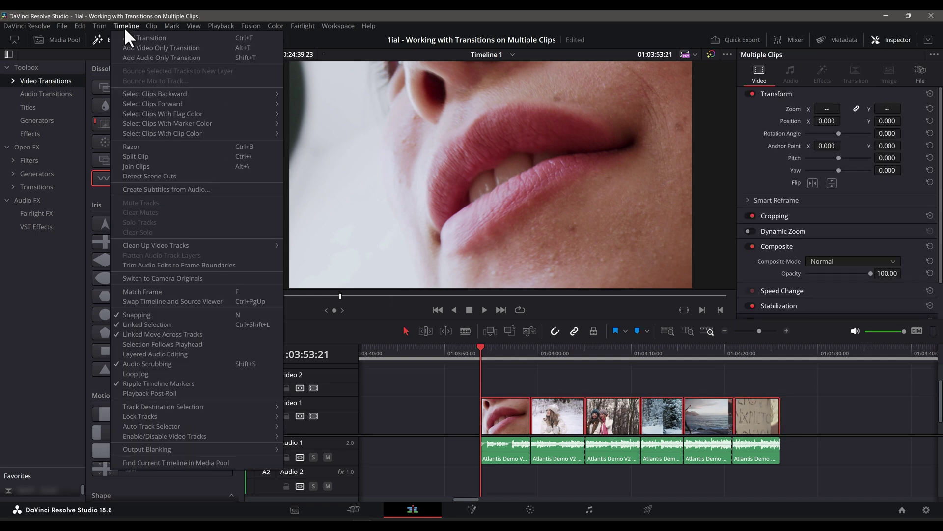
# - Colour the right-hand group of four Video 1 clips orange
pyautogui.click(132, 45)
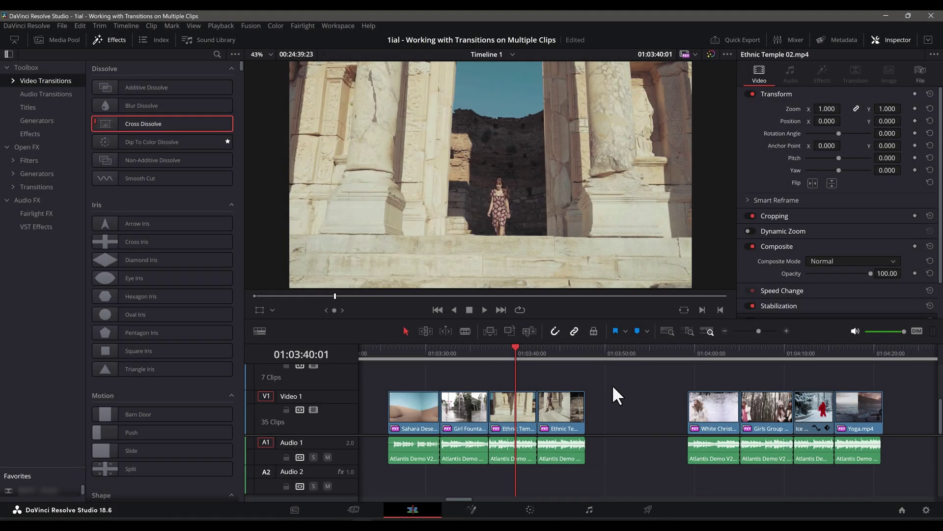
pyautogui.moveTo(621, 385); pyautogui.dragTo(388, 426)
pyautogui.moveTo(664, 384); pyautogui.dragTo(911, 405)
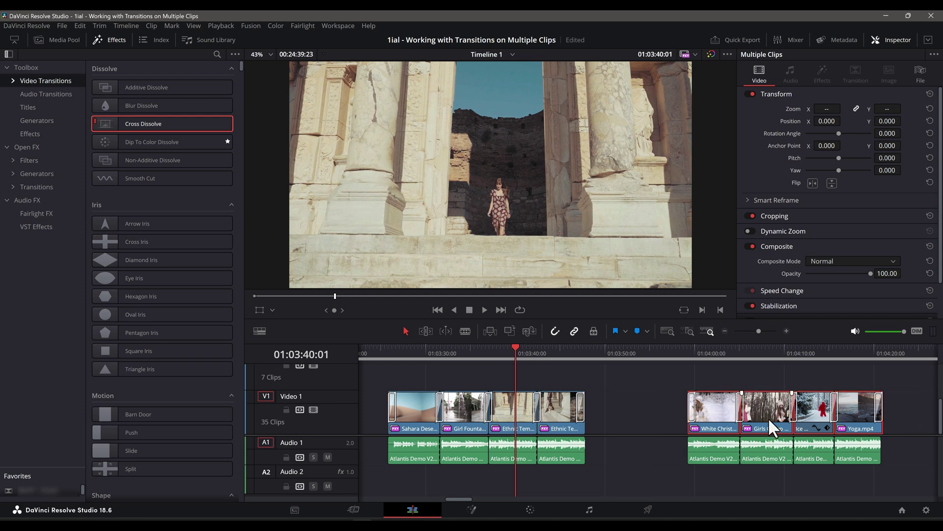
pyautogui.rightClick(768, 417)
pyautogui.moveTo(792, 293)
pyautogui.click(737, 309)
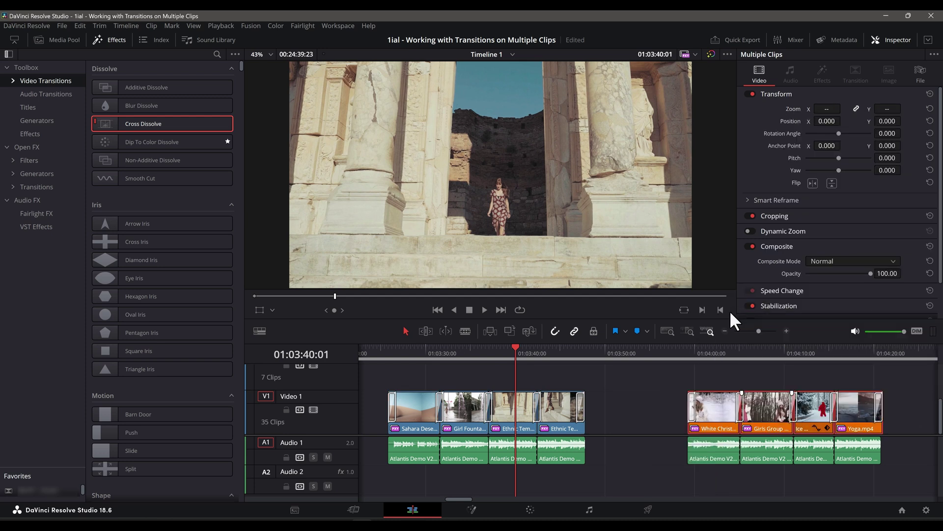
# - Apply Cross Dissolve to the orange clips, then change it to Additive Dissolve in the Inspector
pyautogui.moveTo(613, 405); pyautogui.dragTo(906, 415)
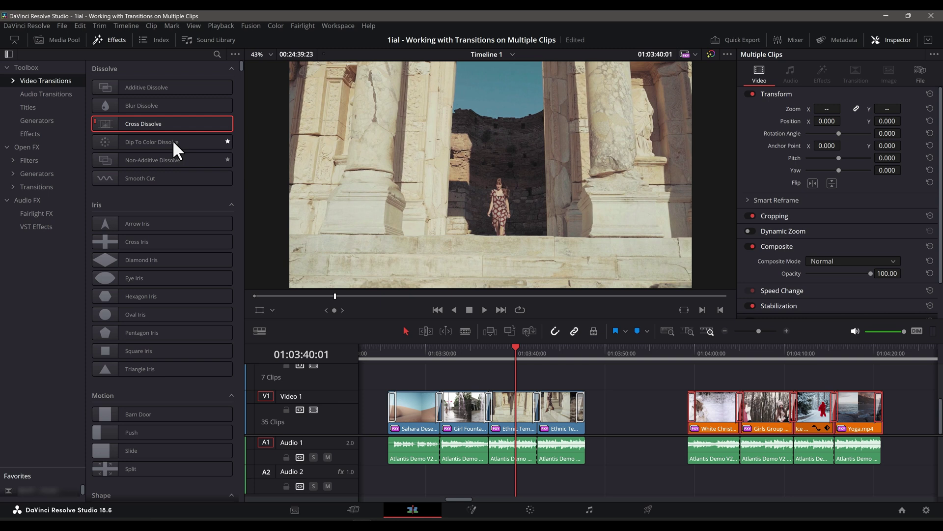
pyautogui.moveTo(169, 125); pyautogui.dragTo(692, 408)
pyautogui.click(839, 107)
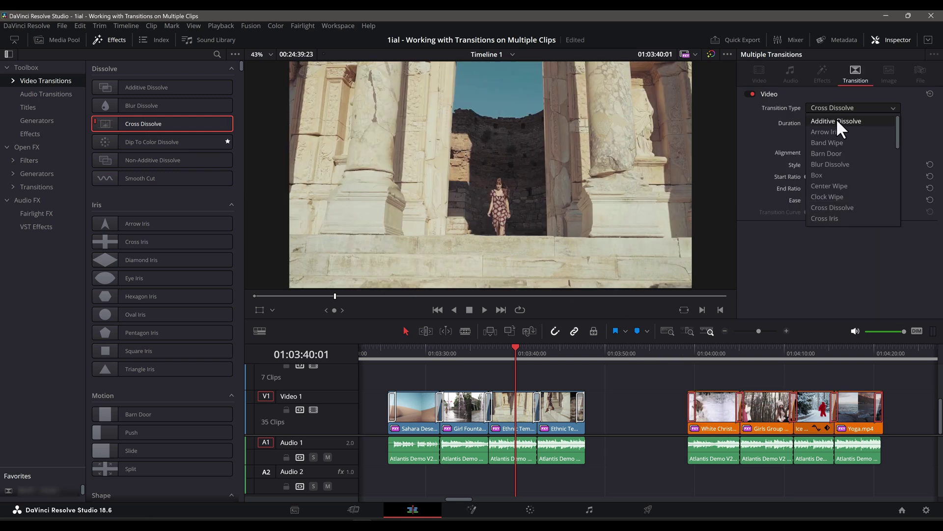
pyautogui.click(837, 119)
pyautogui.click(541, 356)
pyautogui.moveTo(543, 349); pyautogui.dragTo(727, 367)
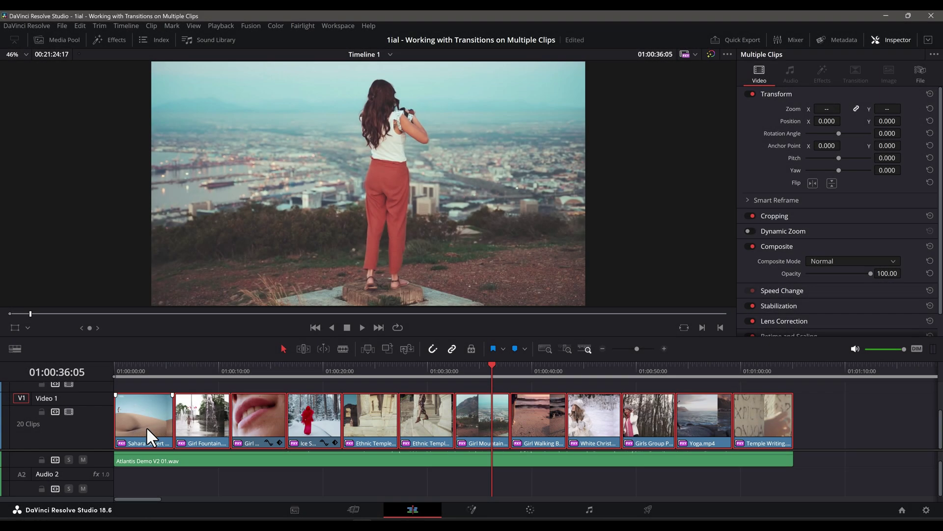
# - Add video-only transitions and place Cross Dissolve on the selected Video 1 edits
pyautogui.click(126, 26)
pyautogui.click(128, 48)
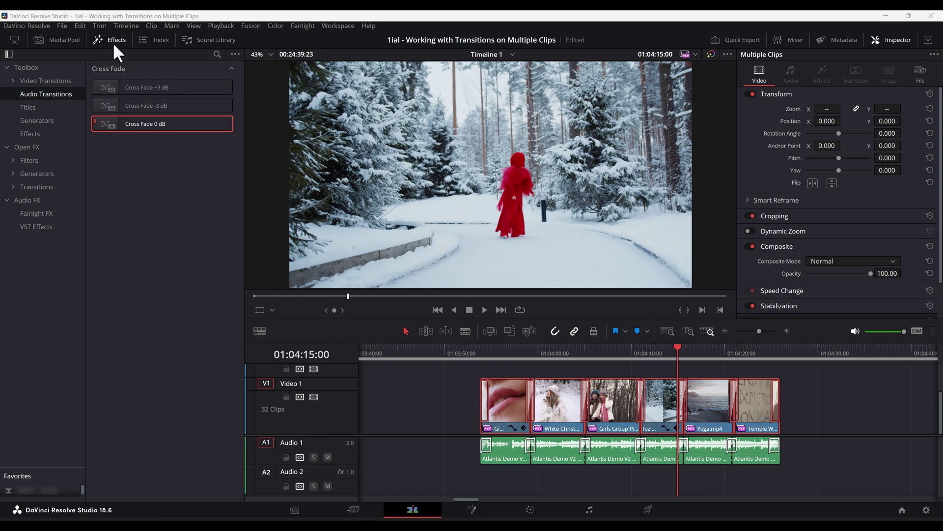
pyautogui.click(60, 79)
pyautogui.moveTo(103, 123); pyautogui.dragTo(480, 402)
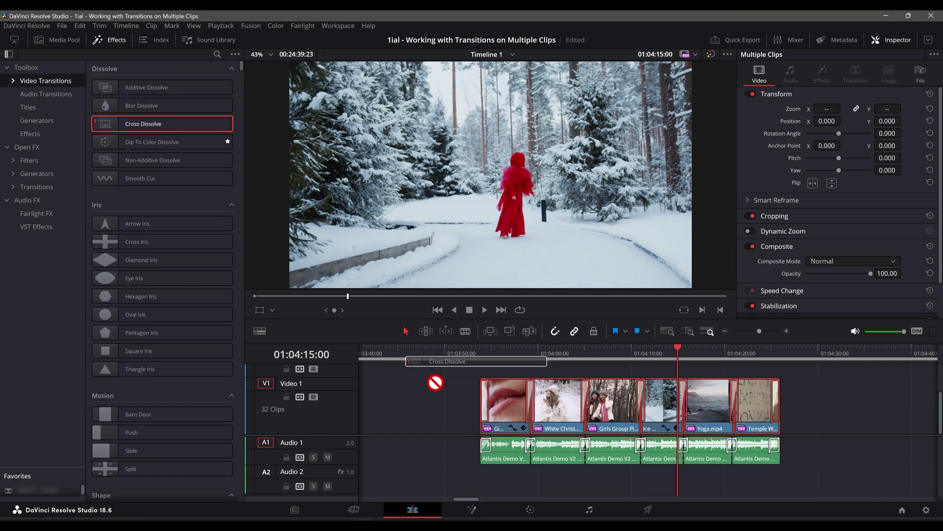
pyautogui.click(481, 402)
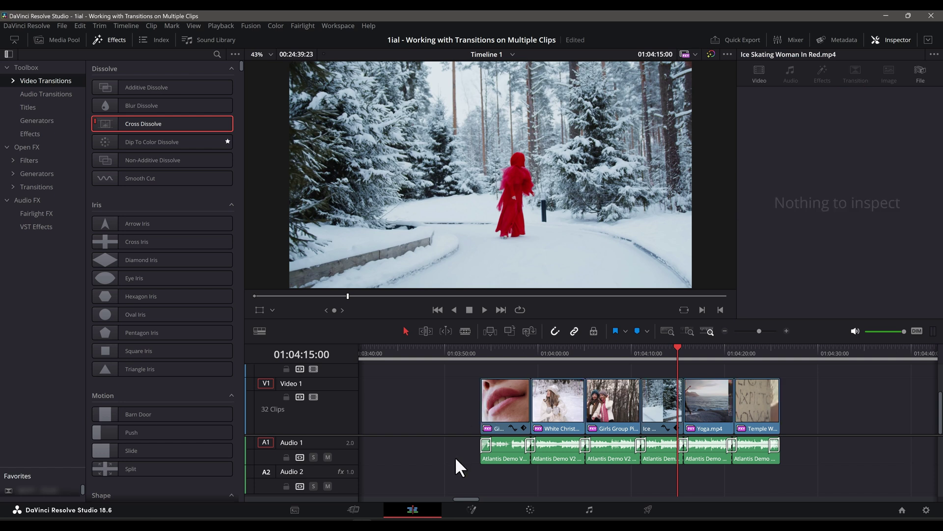
# - Select all Audio 1 clips and apply Cross Fade 0 dB to their edits
pyautogui.moveTo(456, 459); pyautogui.dragTo(831, 450)
pyautogui.click(40, 94)
pyautogui.moveTo(147, 123); pyautogui.dragTo(484, 447)
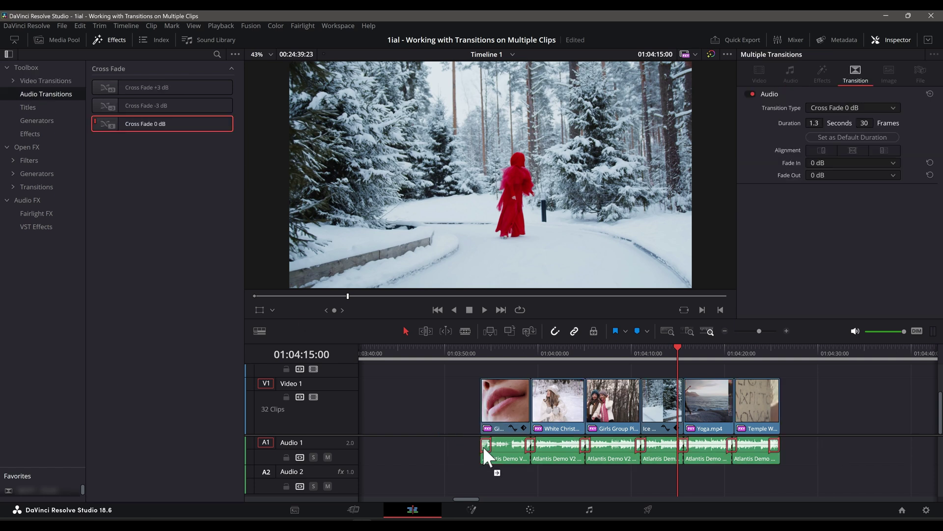